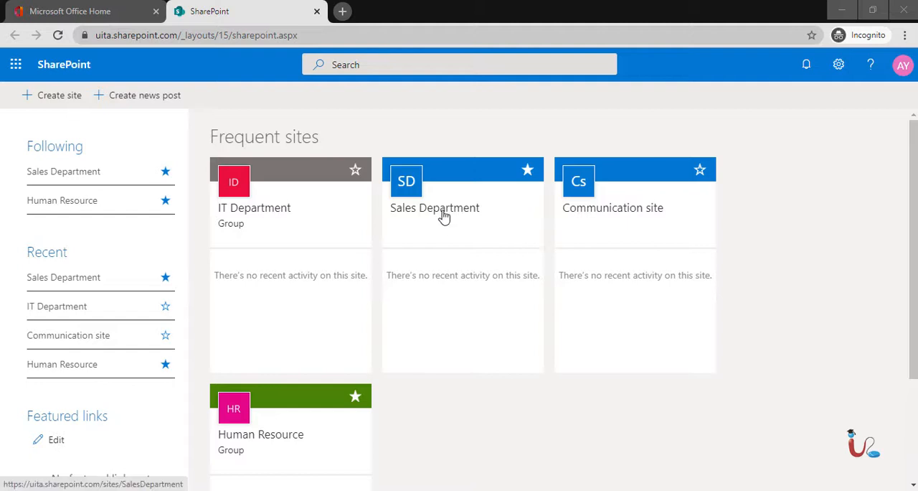
Open the Sales Department and Human Resource sites from the frequent sites, each in its own new tab.
right_click(444, 217)
left_click(466, 220)
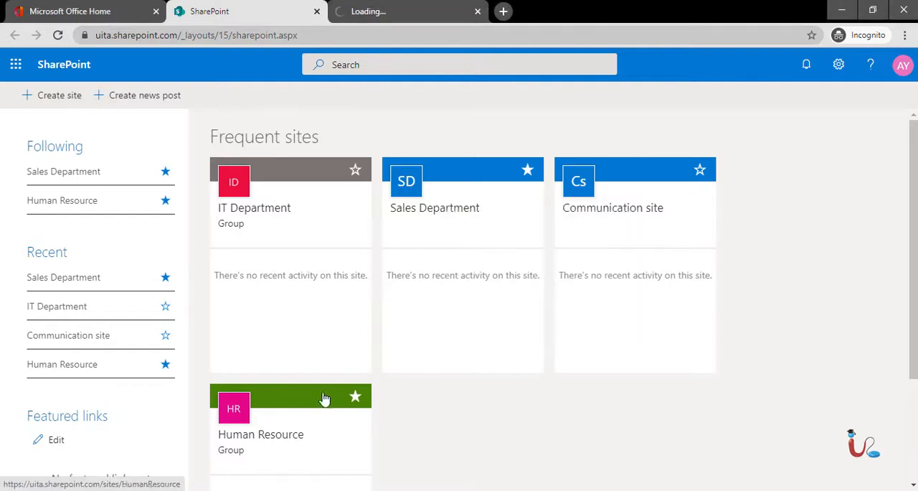
left_click(302, 443)
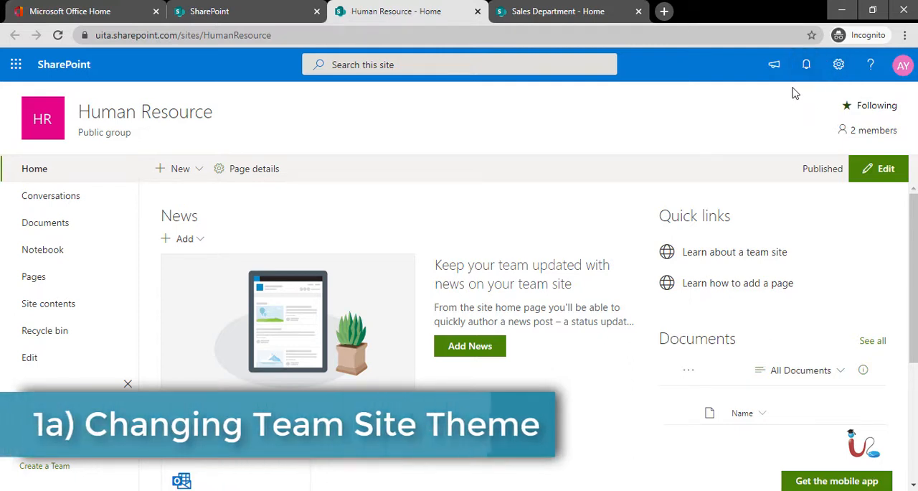
Open the theme options for the Human Resource site's look and browse the available SharePoint themes.
left_click(838, 67)
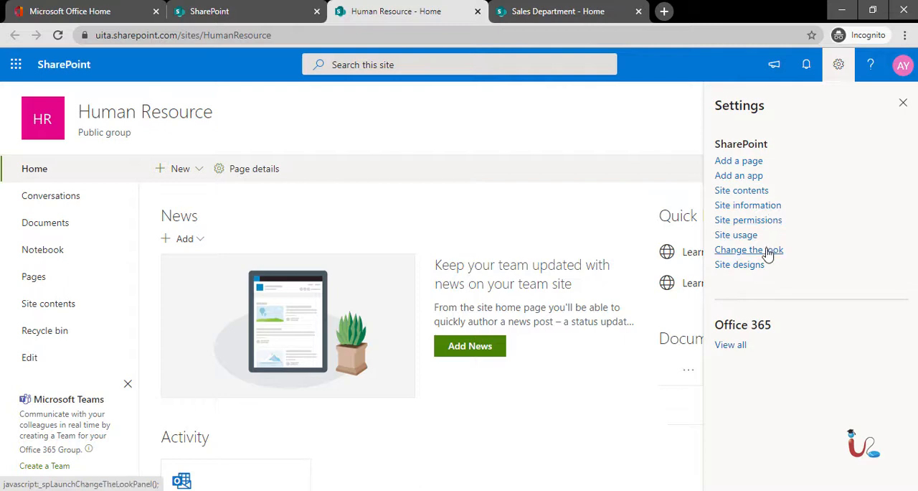
left_click(767, 253)
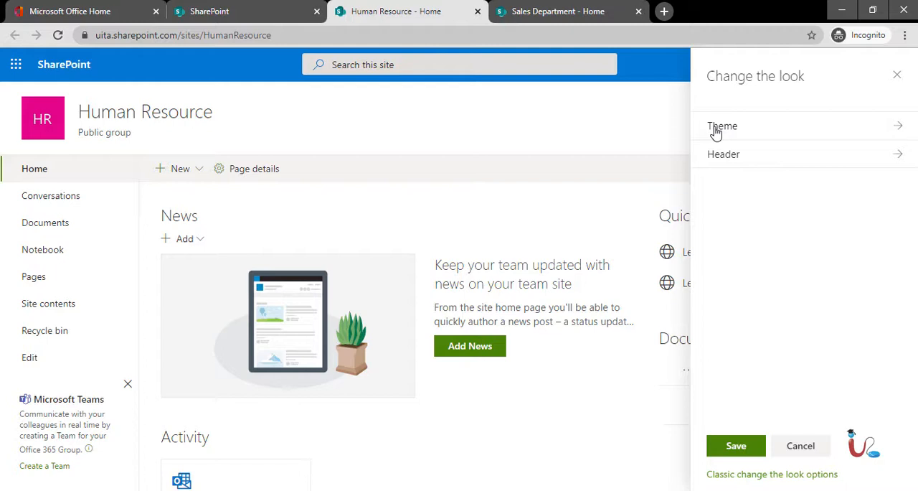
left_click(715, 131)
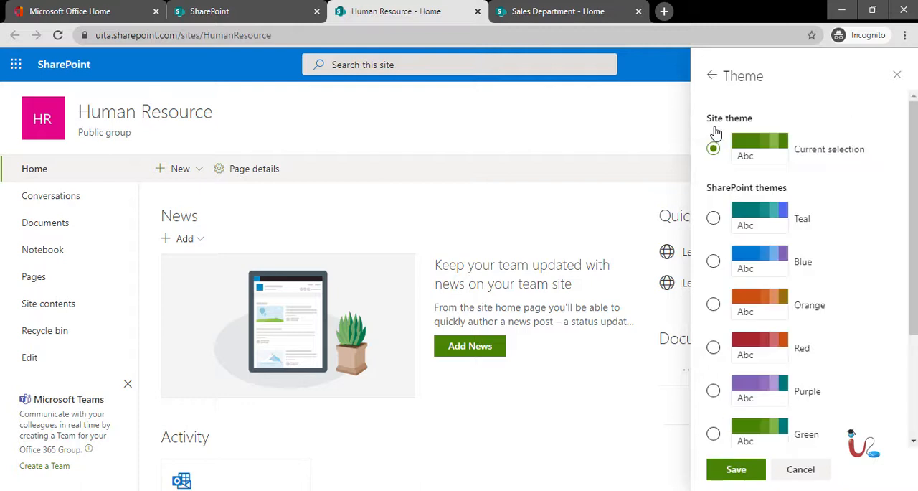
left_click(802, 237)
scroll(865, 209, "down", 3)
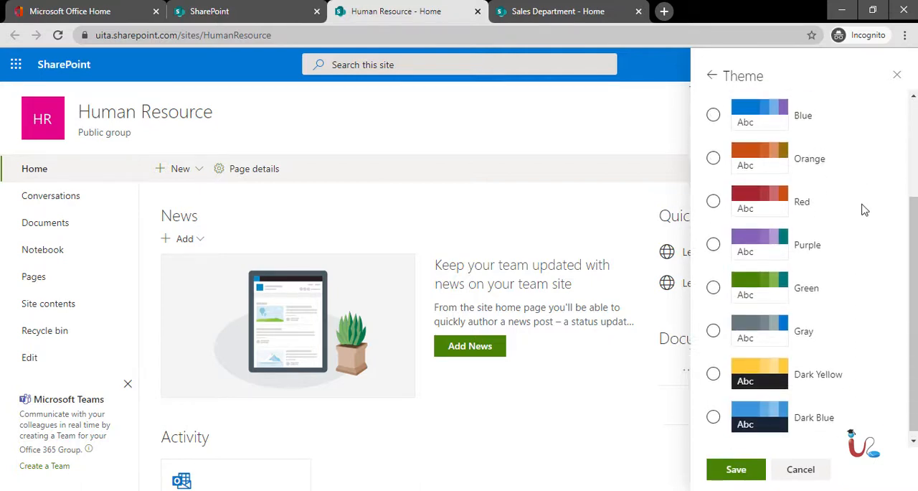
scroll(864, 209, "up", 3)
scroll(861, 208, "down", 1)
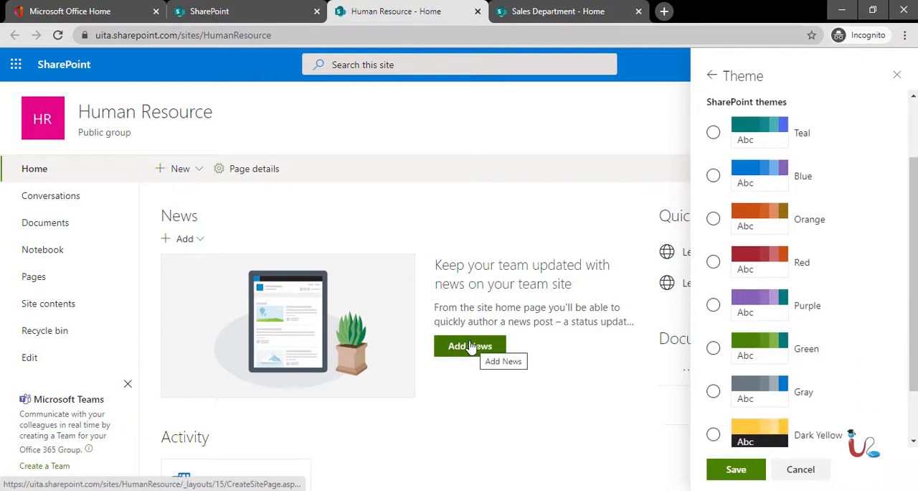
scroll(475, 345, "down", 3)
scroll(481, 344, "up", 3)
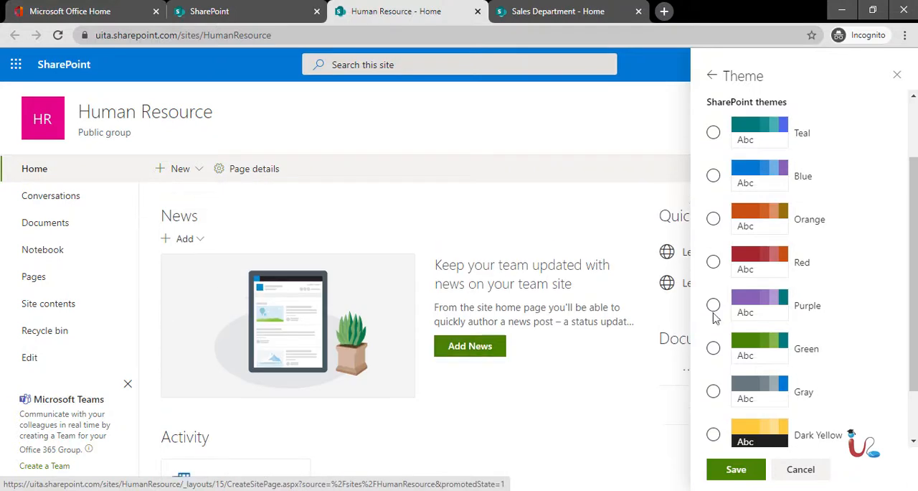
Preview the Orange theme on the Human Resource site and switch the selection to Dark Yellow.
left_click(714, 220)
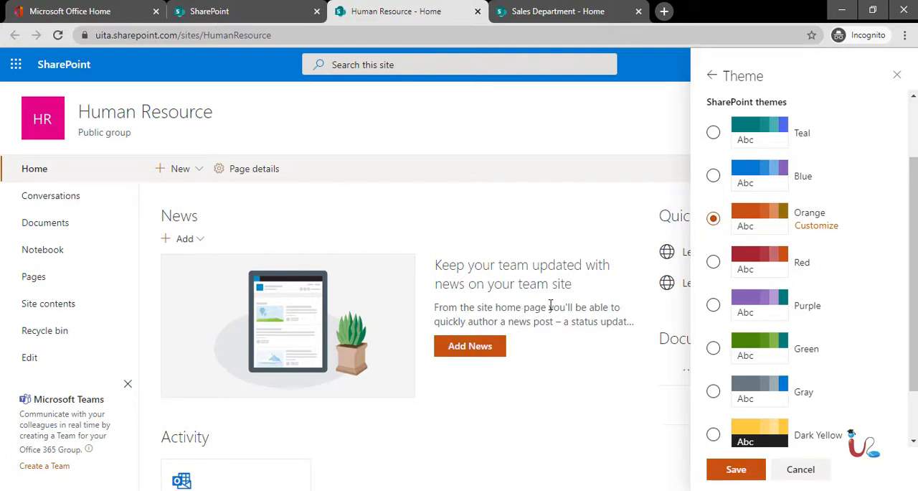
left_click(715, 434)
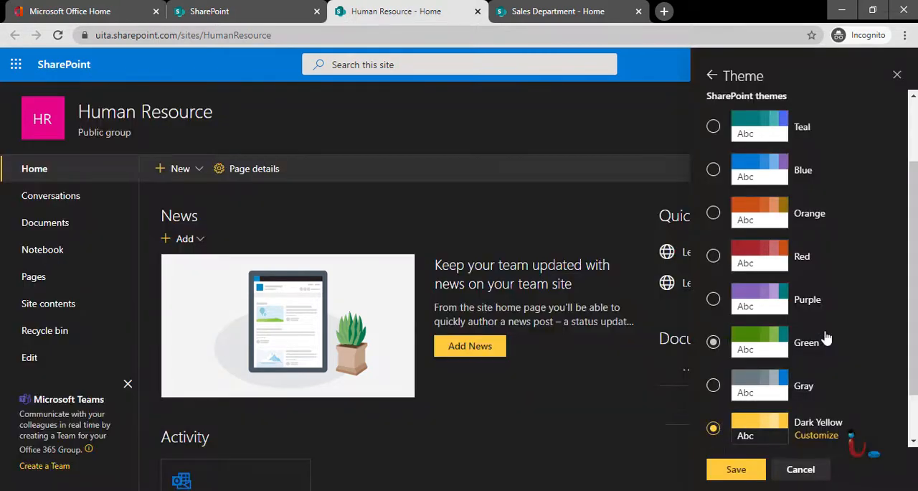
scroll(826, 337, "down", 1)
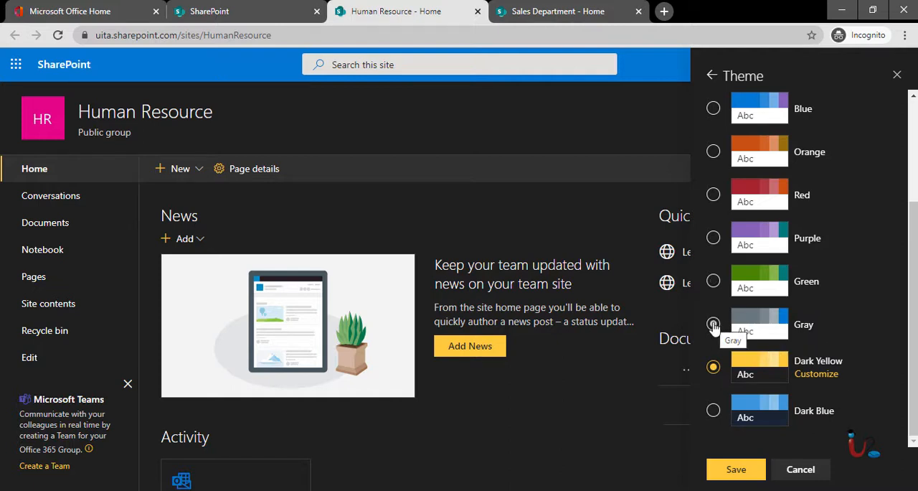
Customize the Dark Yellow theme, trying a red accent and a green main color before choosing blue as main color, and save it.
left_click(818, 374)
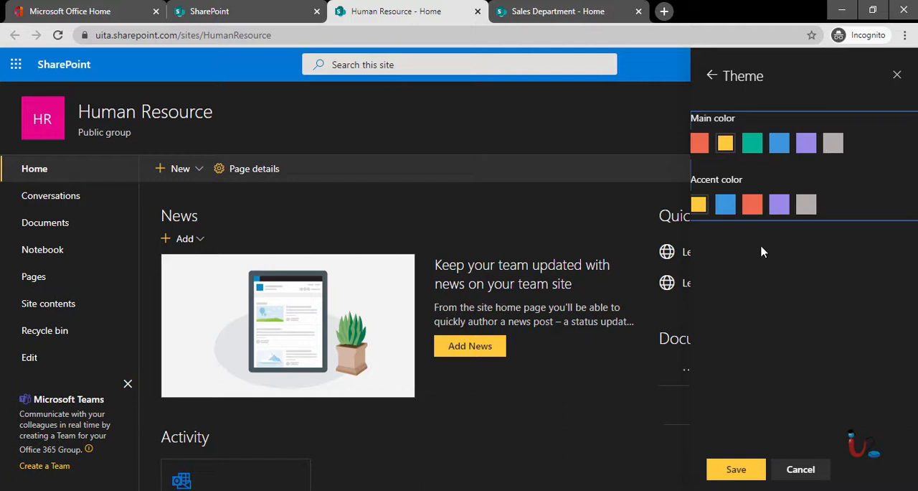
left_click(753, 208)
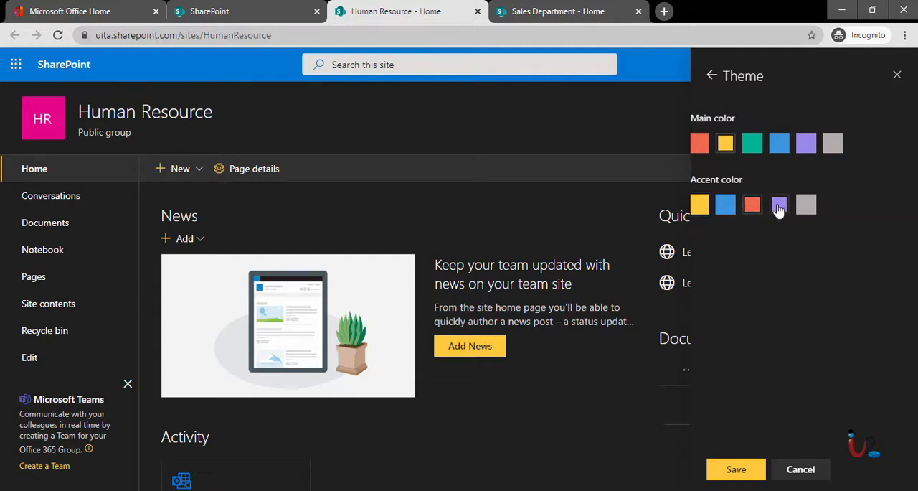
left_click(752, 142)
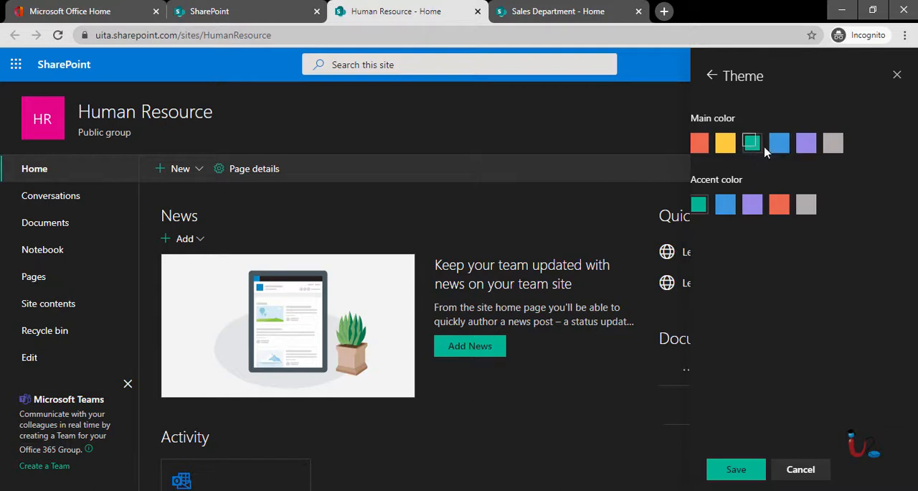
left_click(781, 146)
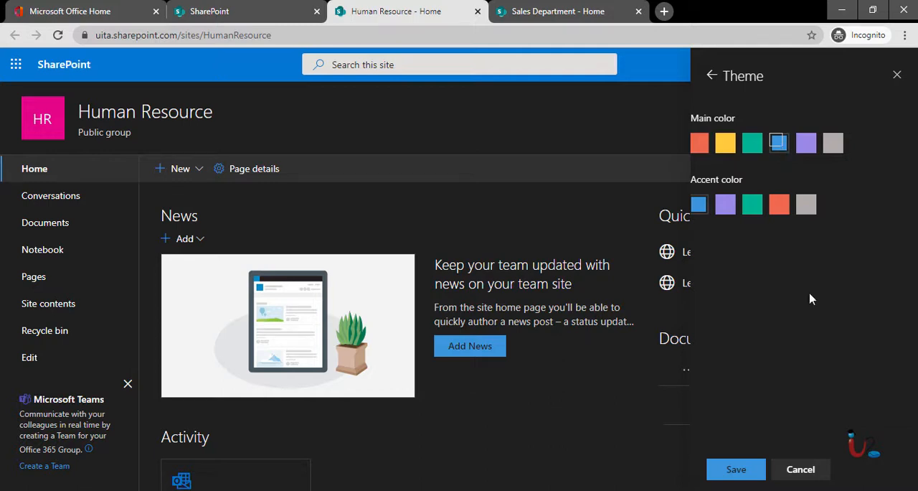
left_click(722, 474)
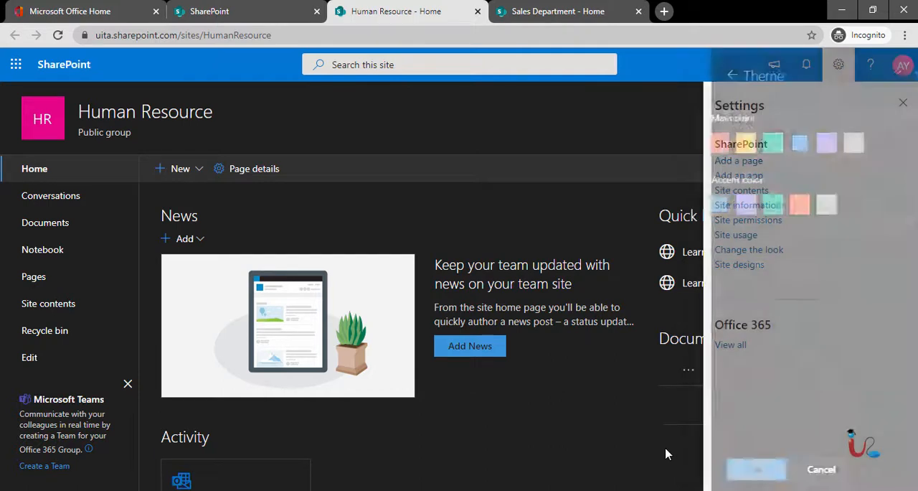
left_click(903, 103)
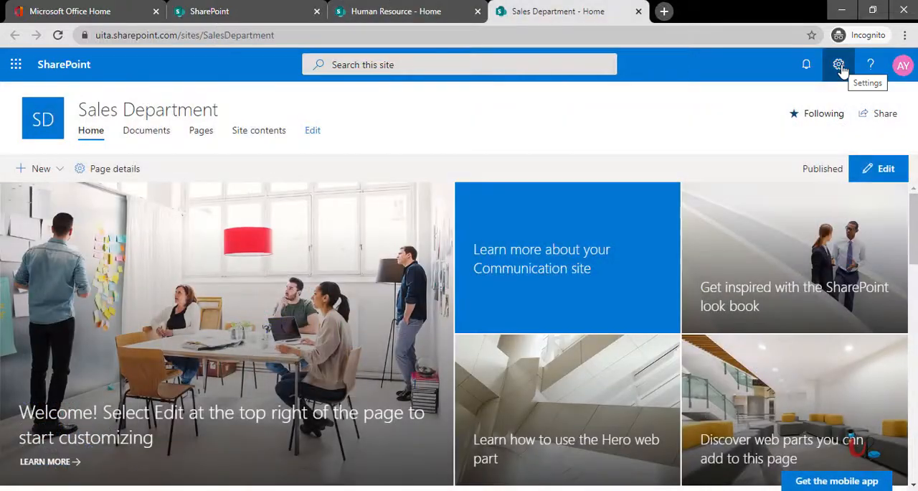
Change the look of the Sales Department site to the Red theme, save it and close the settings.
left_click(839, 65)
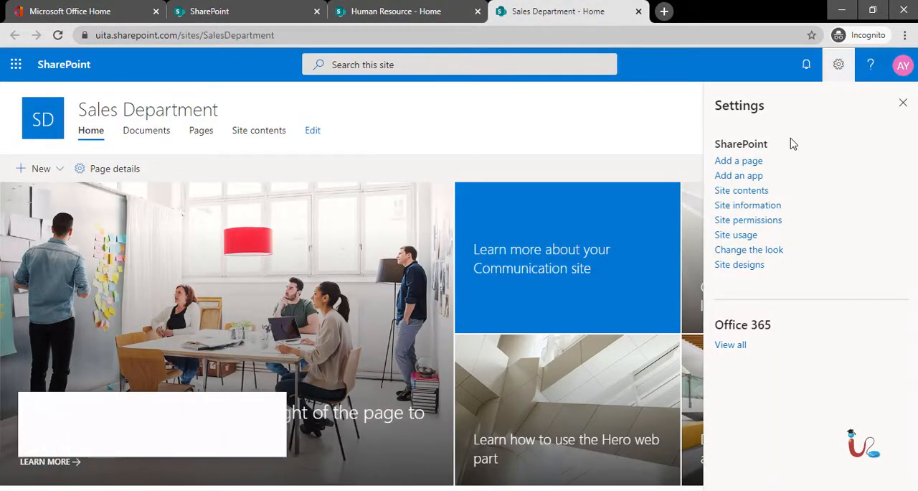
left_click(746, 251)
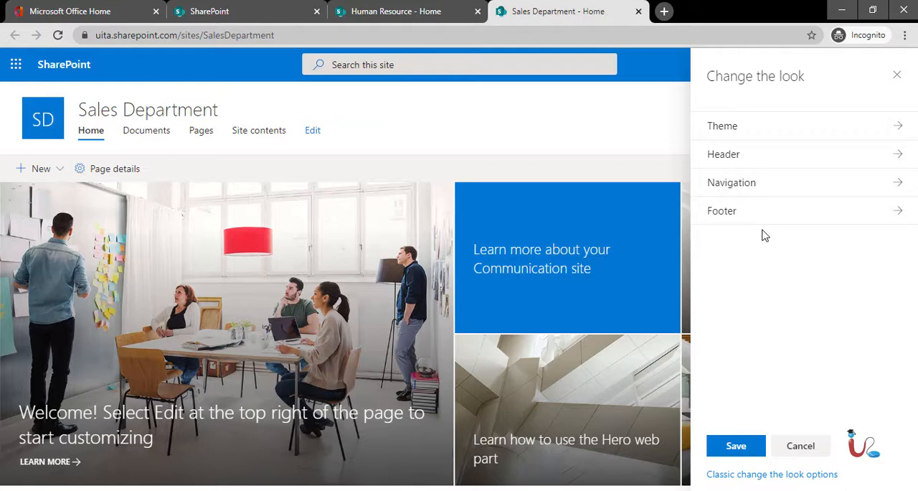
left_click(756, 134)
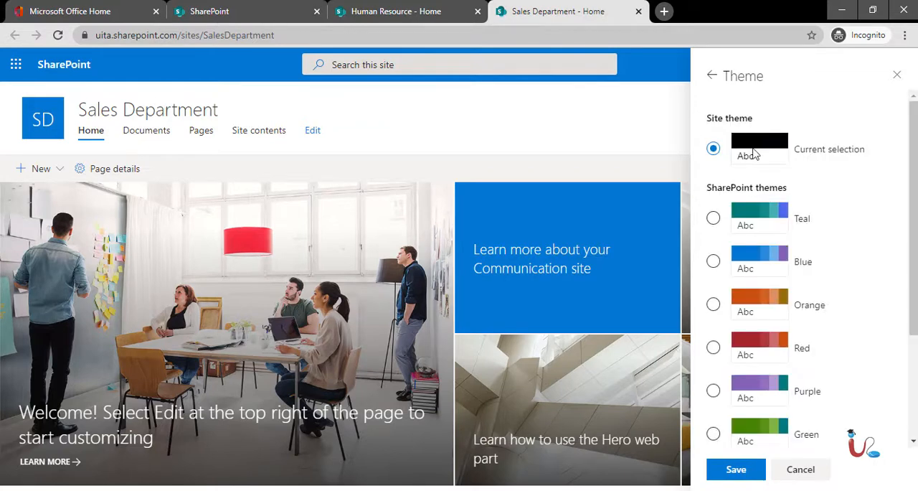
left_click(715, 347)
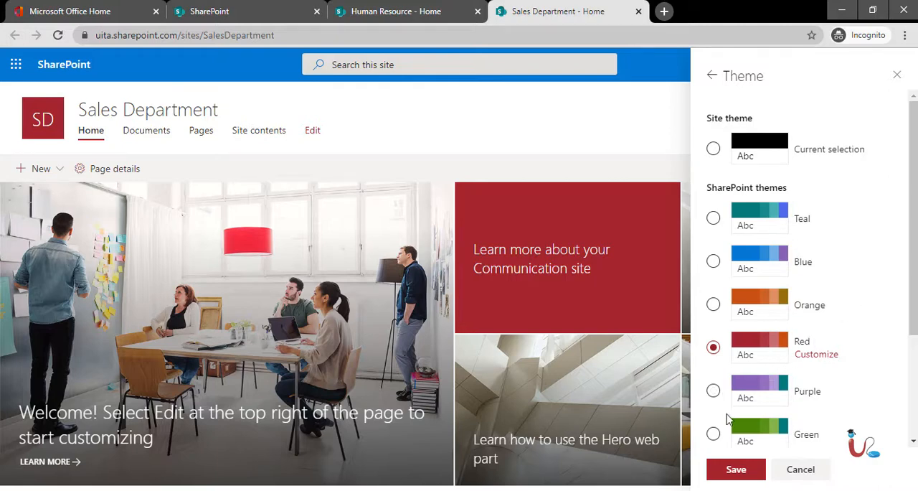
scroll(753, 388, "down", 1)
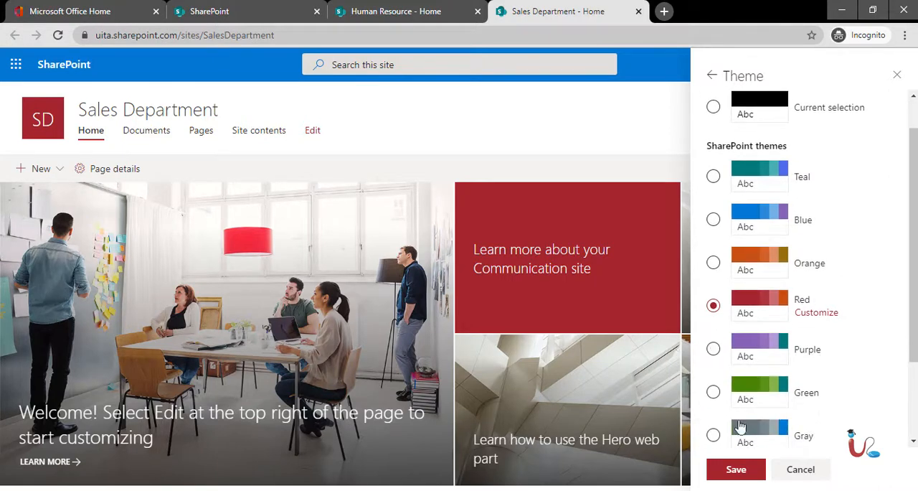
left_click(734, 470)
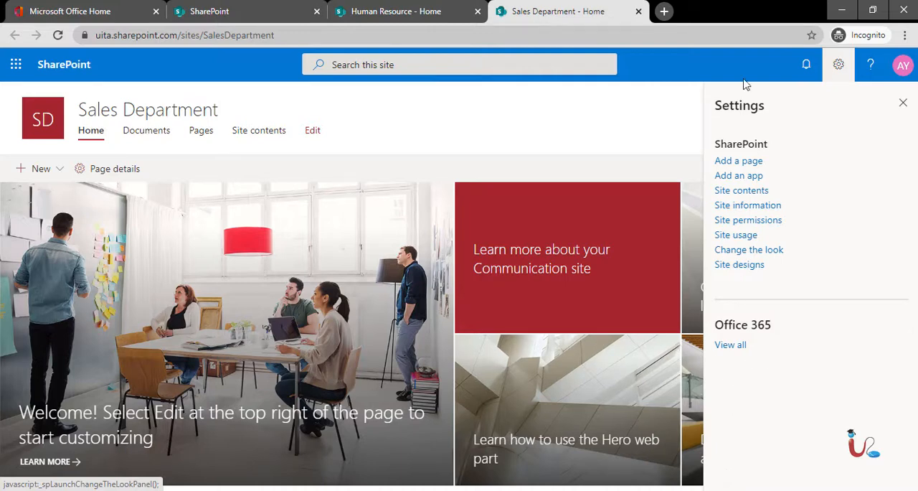
left_click(840, 66)
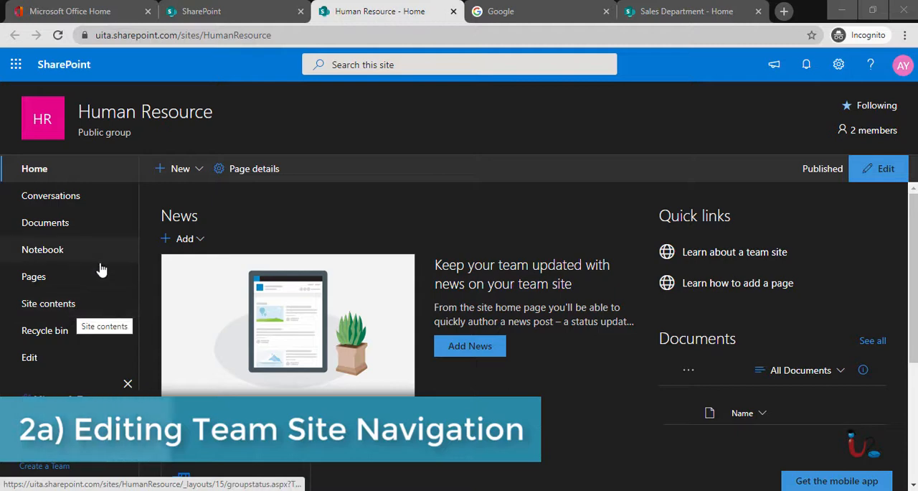
left_click(23, 356)
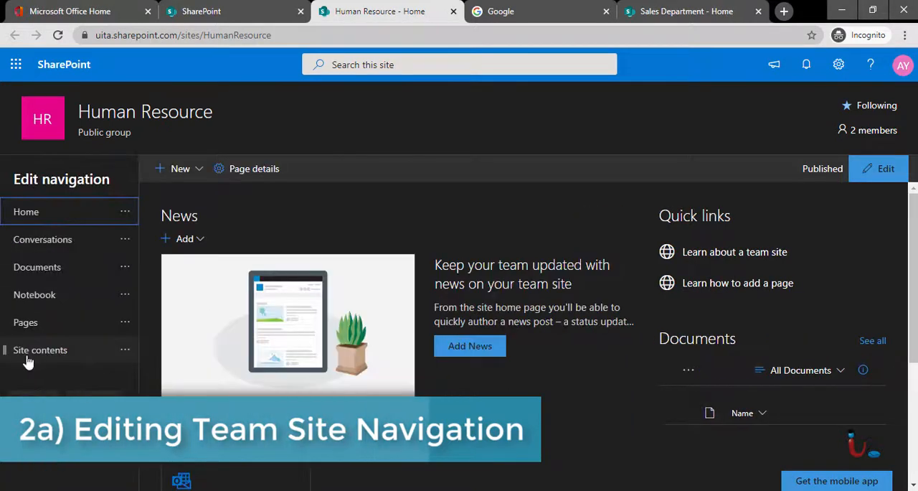
mouse_move(70, 365)
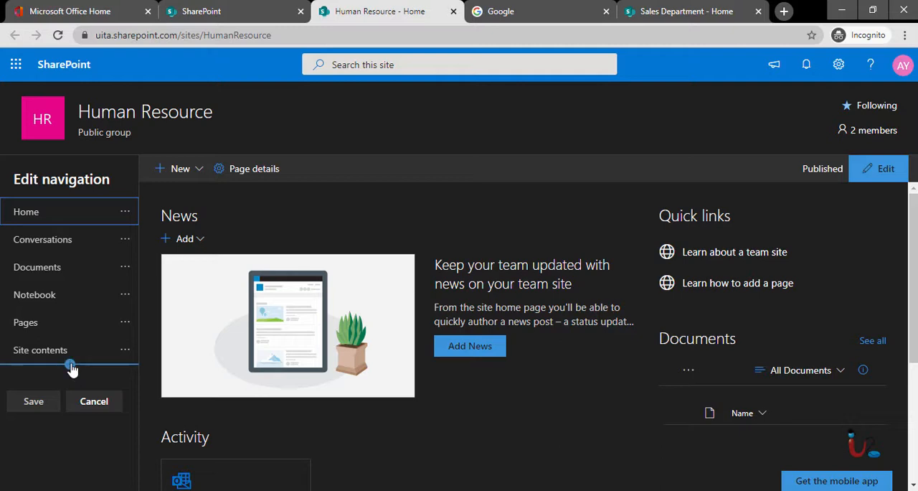
left_click(70, 365)
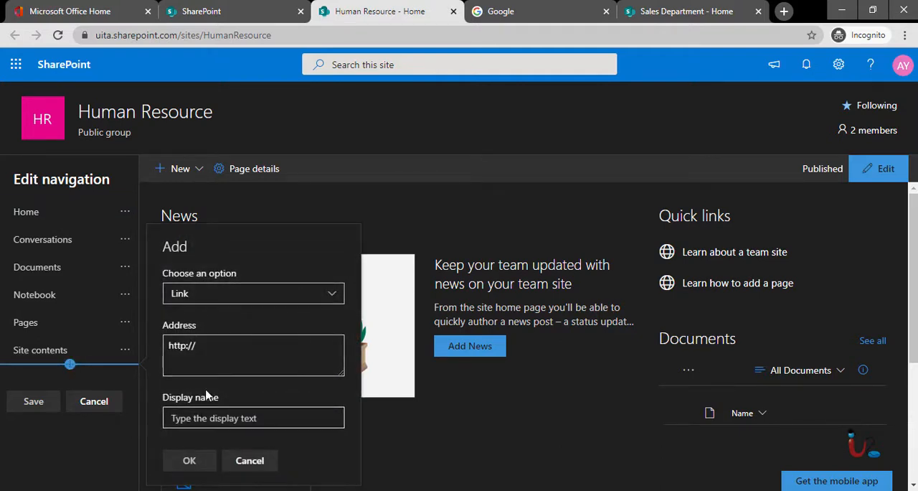
left_click(215, 349)
type("www.")
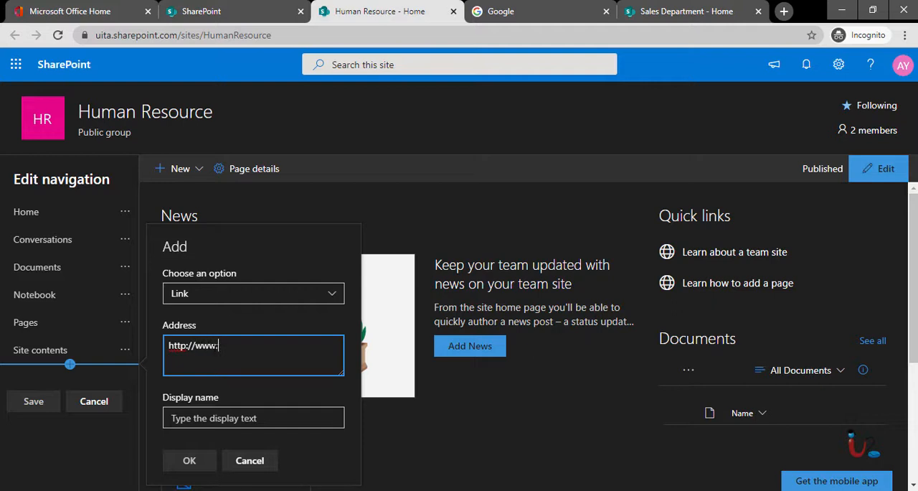
type("google.com")
left_click(190, 423)
type("Google")
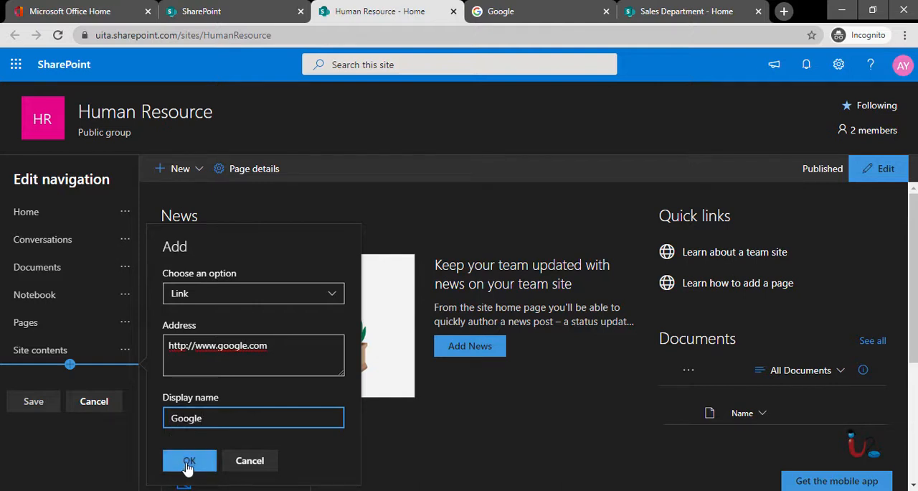
left_click(189, 461)
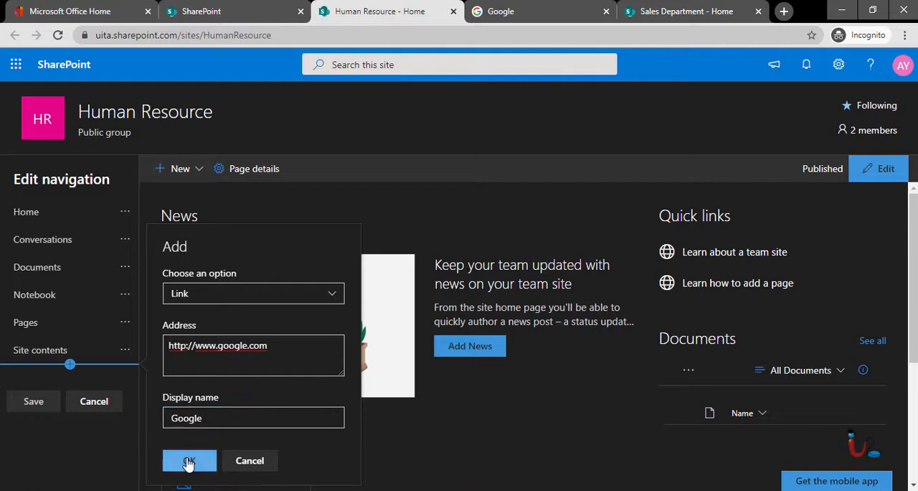
left_click(28, 436)
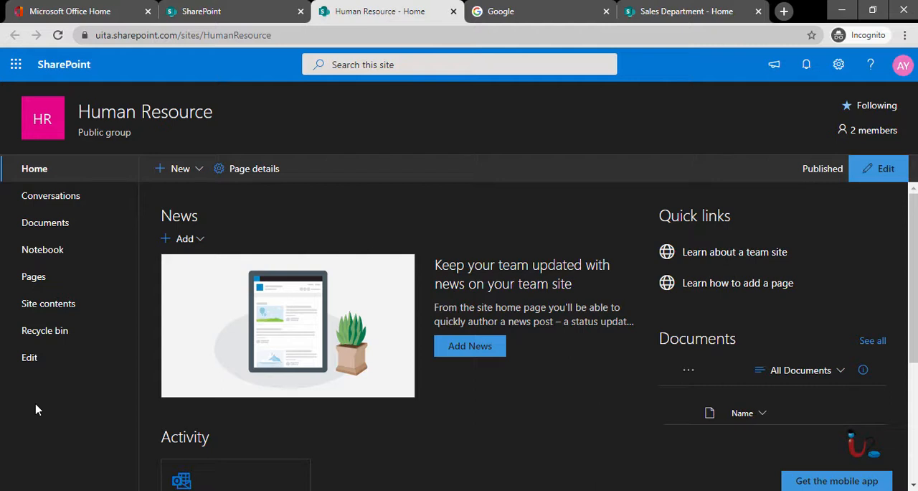
Refresh the Human Resource site and open its Google navigation link in a new tab to check it.
key("F5")
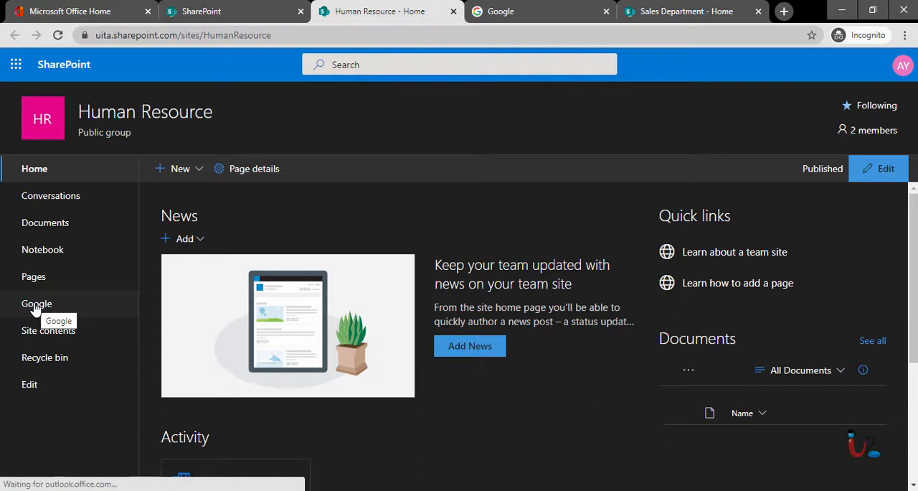
right_click(35, 307)
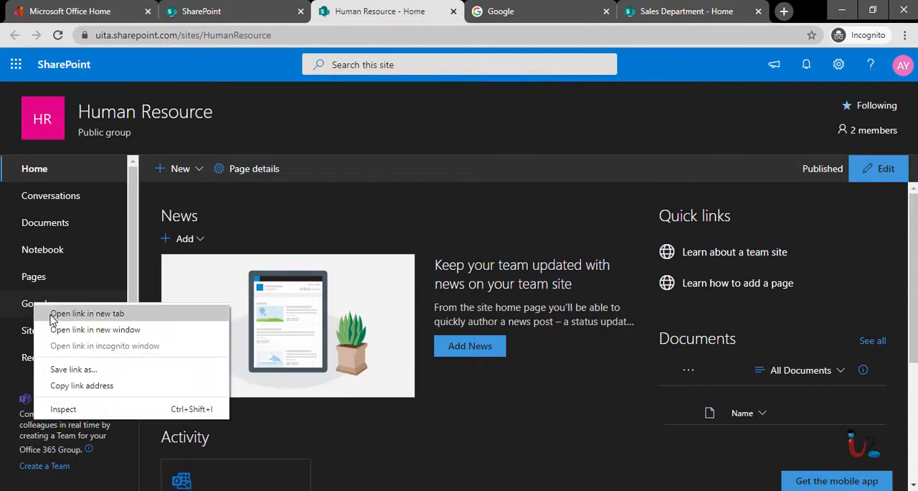
left_click(56, 313)
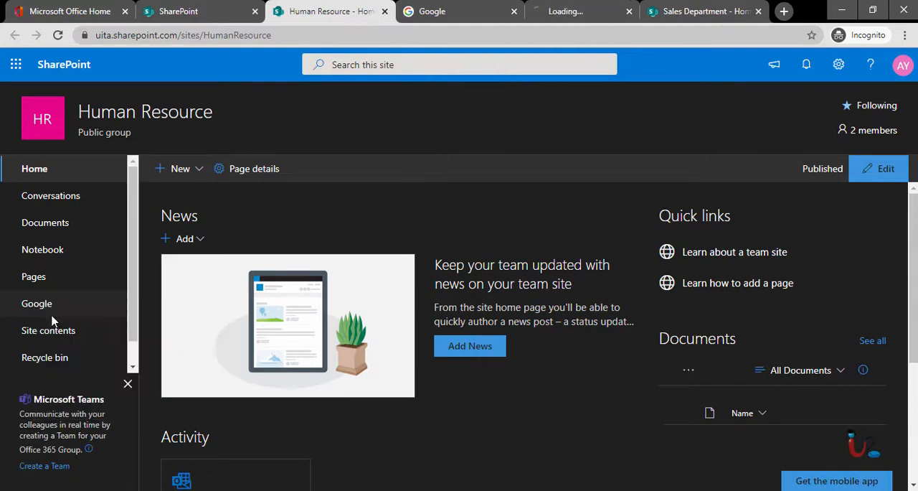
Look at the opened Google page and return to the Human Resource site to review its navigation links.
left_click(494, 11)
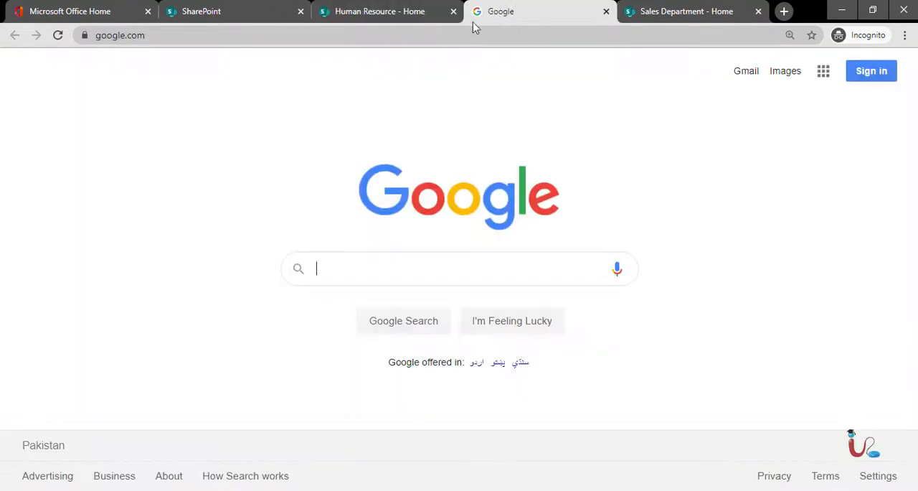
left_click(378, 10)
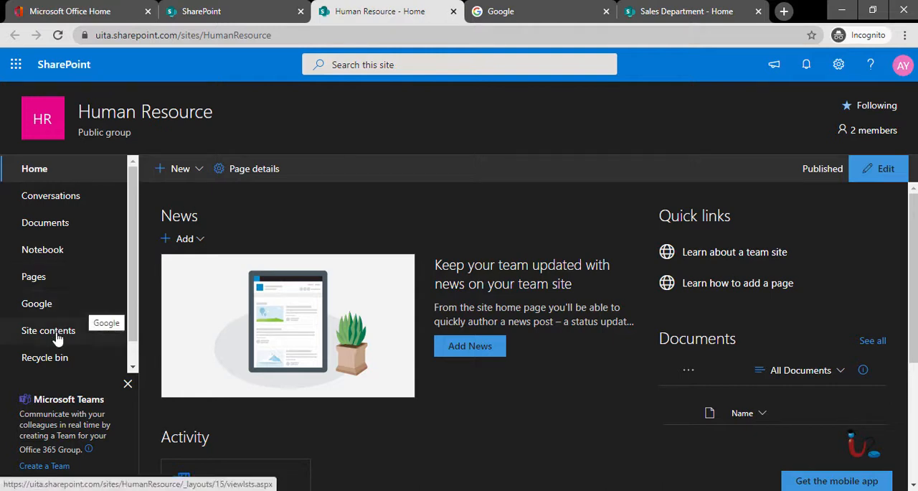
scroll(97, 297, "down", 1)
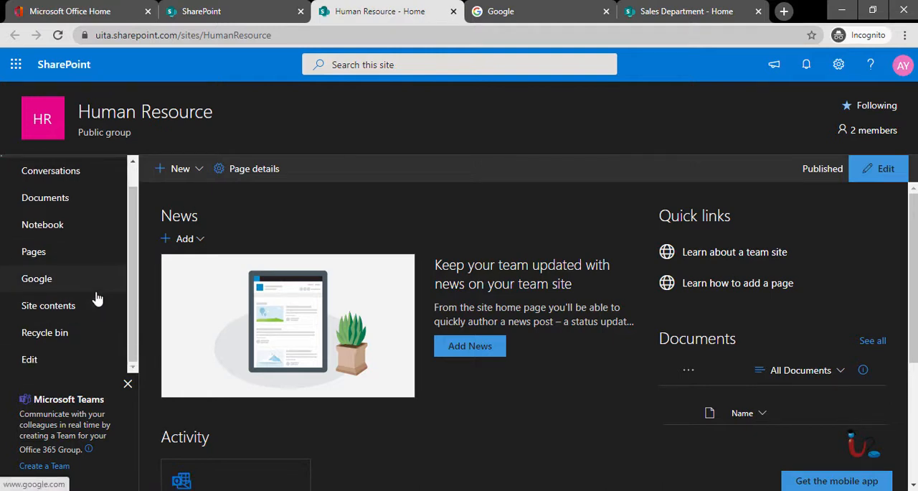
scroll(37, 267, "up", 1)
scroll(41, 271, "down", 1)
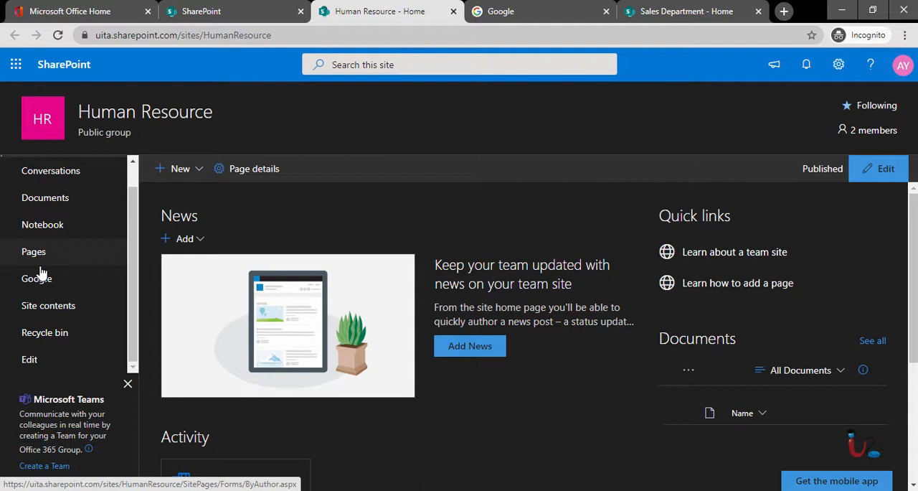
scroll(40, 294, "up", 1)
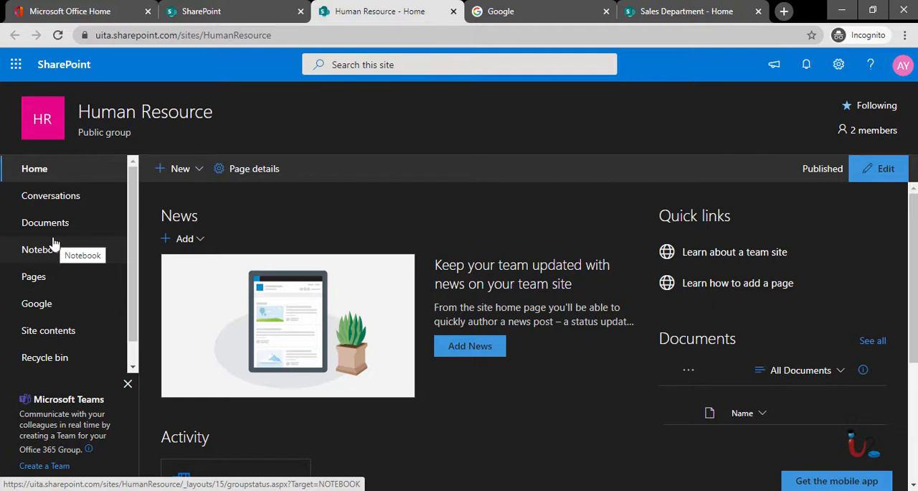
Make the Google link a sub link of Pages in the Human Resource navigation, save it and expand Pages.
scroll(43, 252, "down", 1)
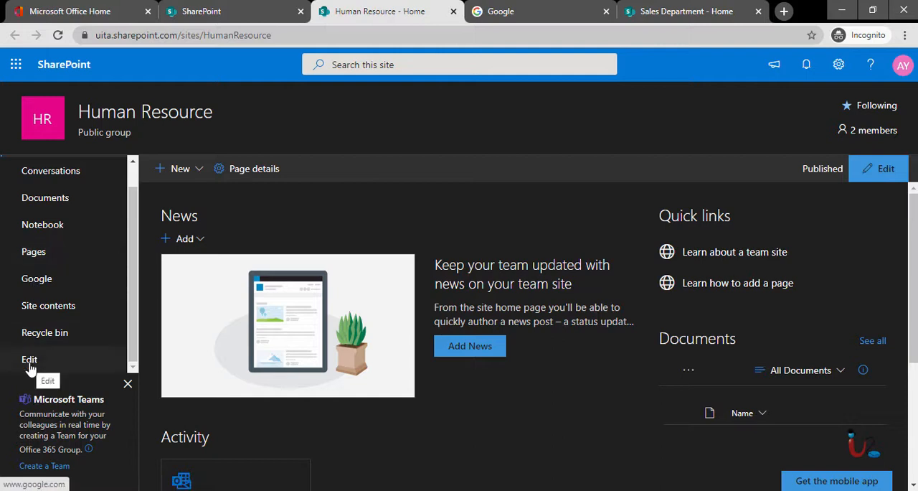
left_click(30, 360)
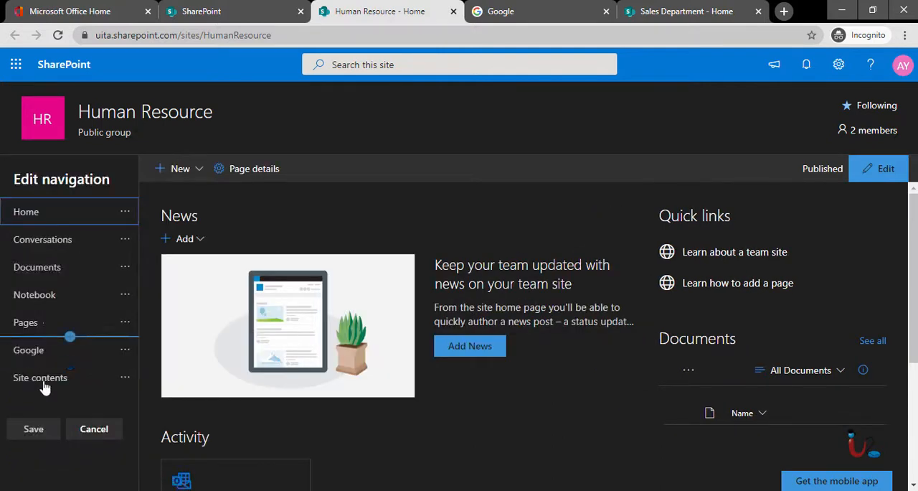
left_click(125, 352)
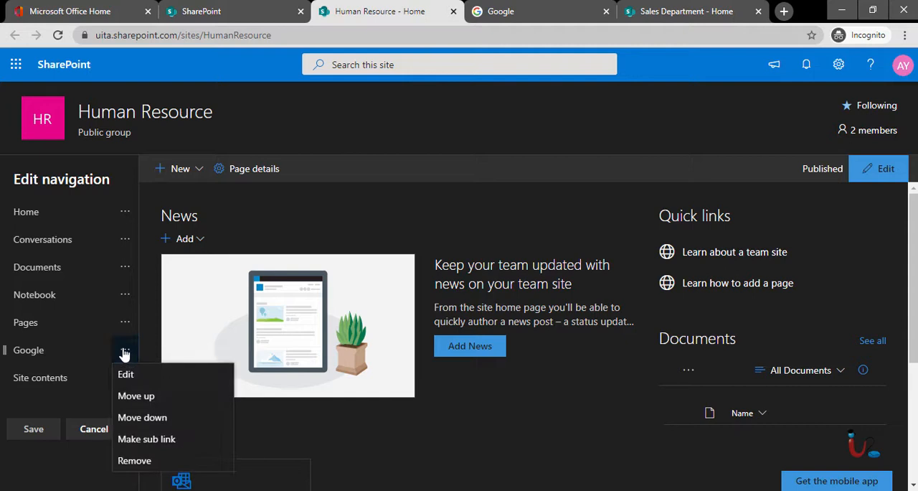
left_click(142, 446)
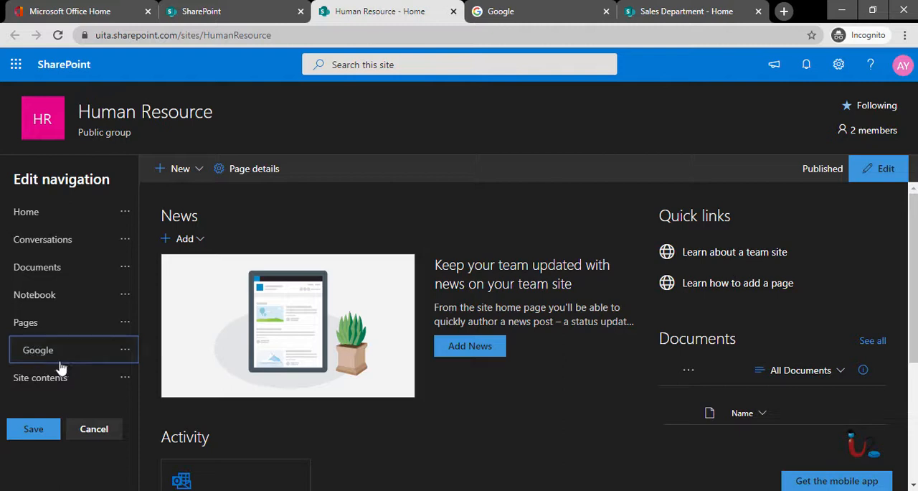
left_click(41, 433)
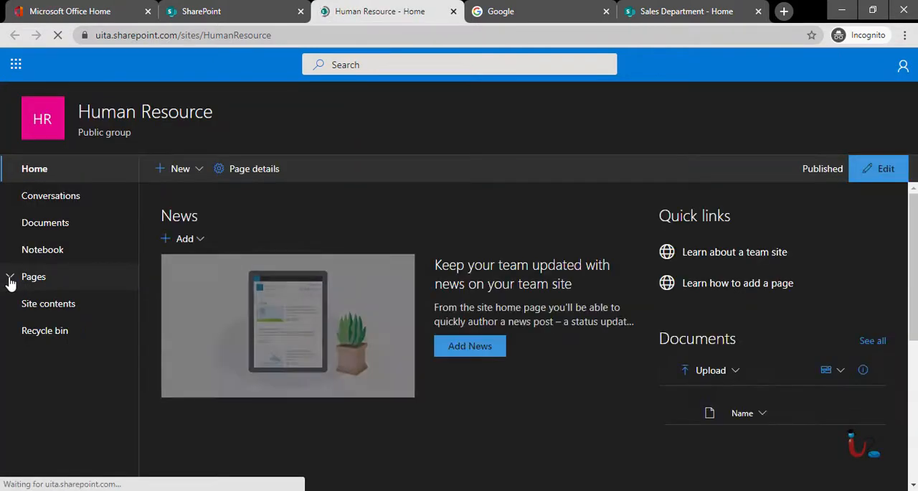
left_click(10, 279)
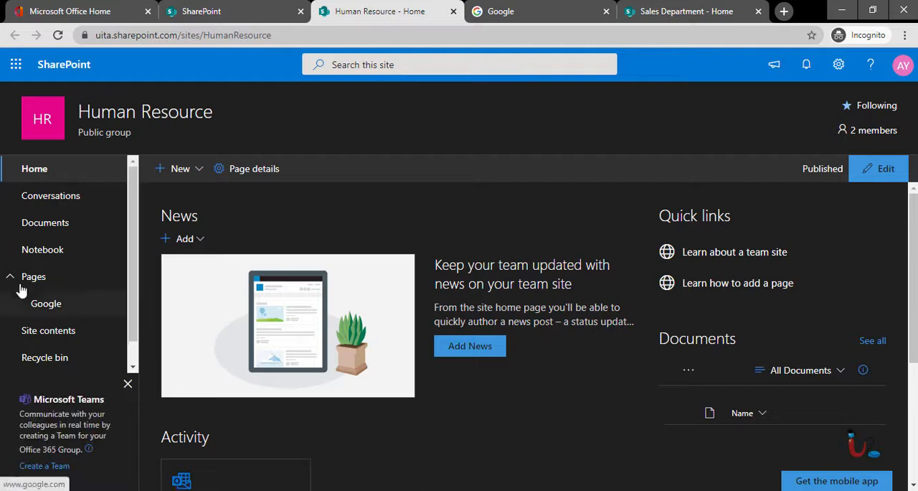
Move the Google link directly below Home, make it a sub link of Home, save the navigation and collapse Home.
scroll(21, 356, "down", 1)
left_click(27, 361)
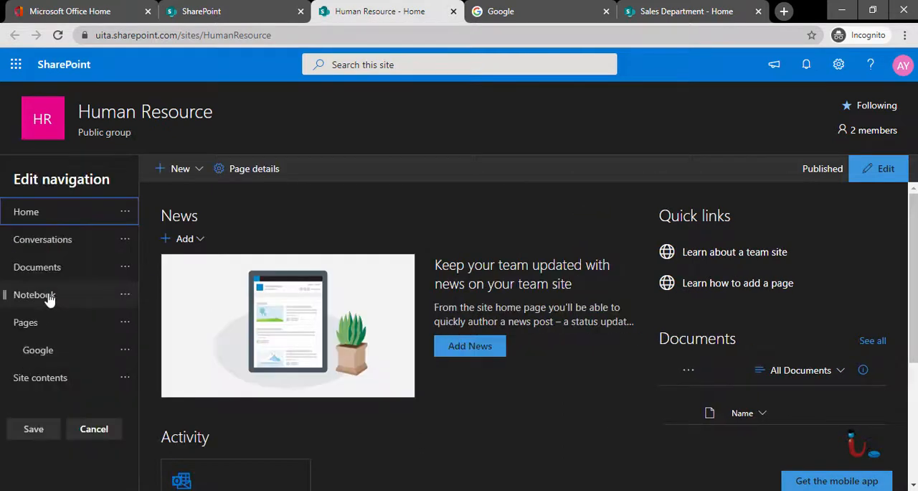
left_click_drag(16, 351, 7, 228)
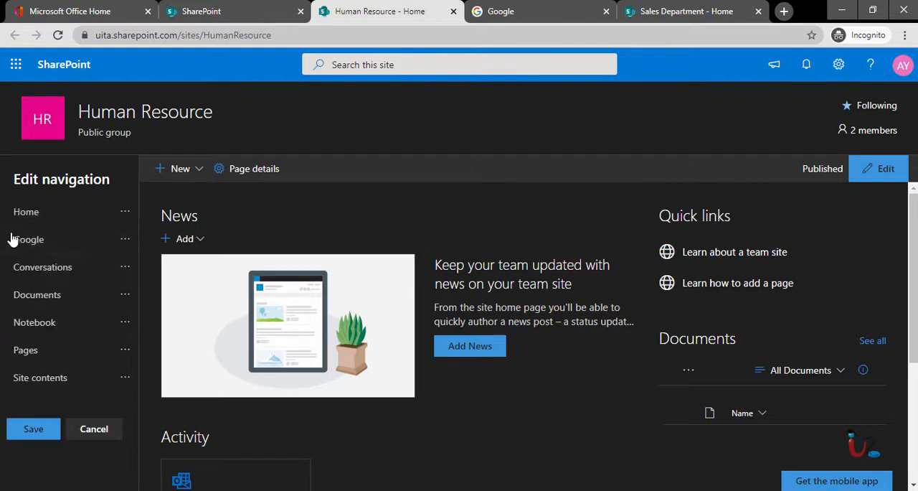
left_click(125, 241)
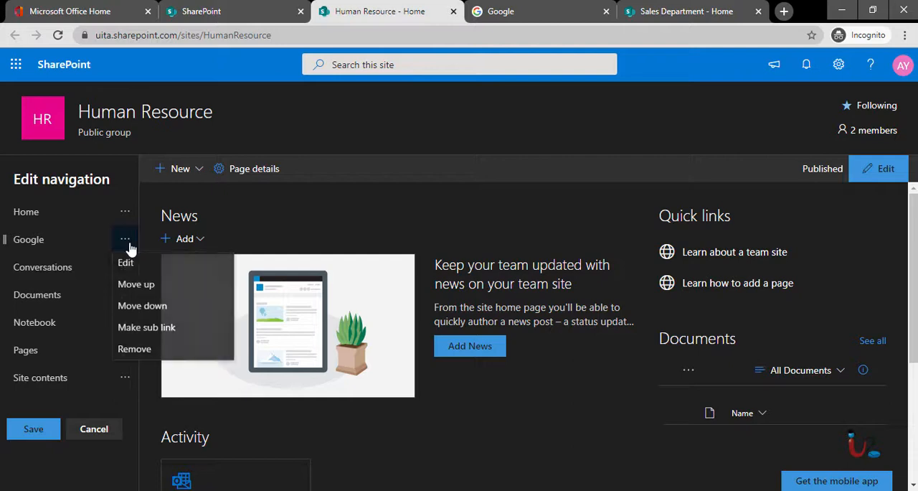
left_click(147, 328)
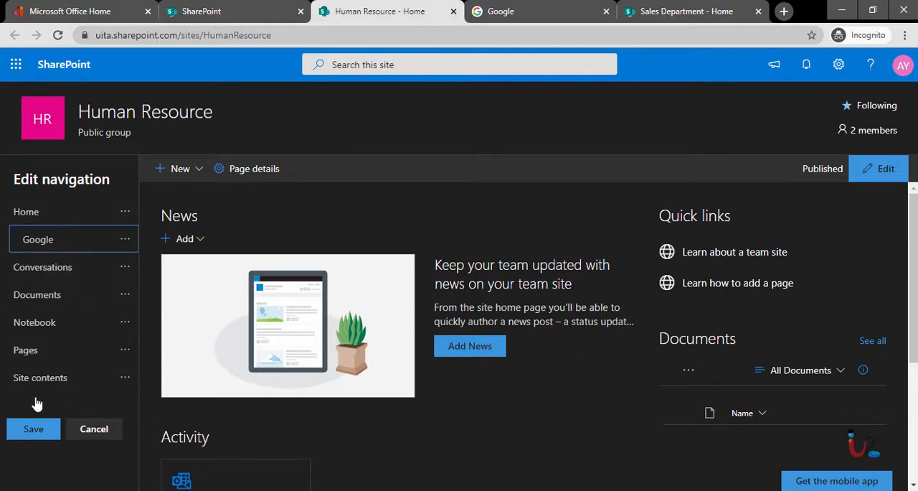
left_click(36, 435)
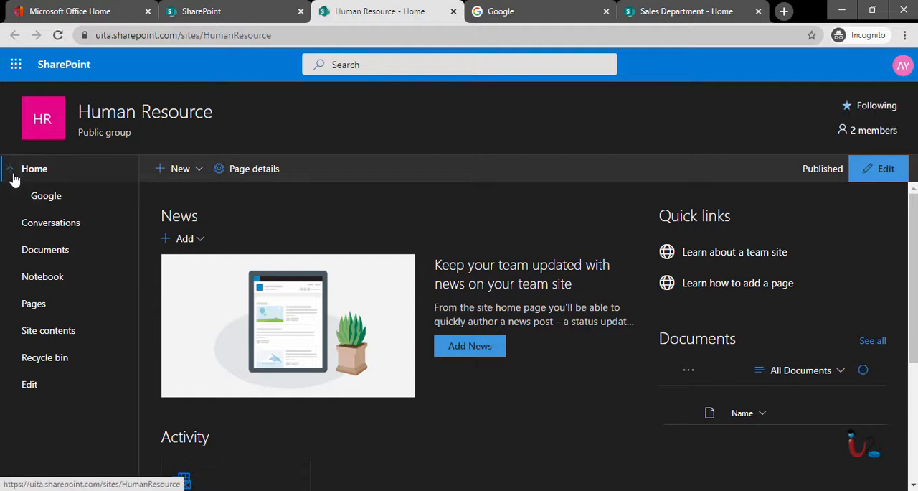
left_click(11, 174)
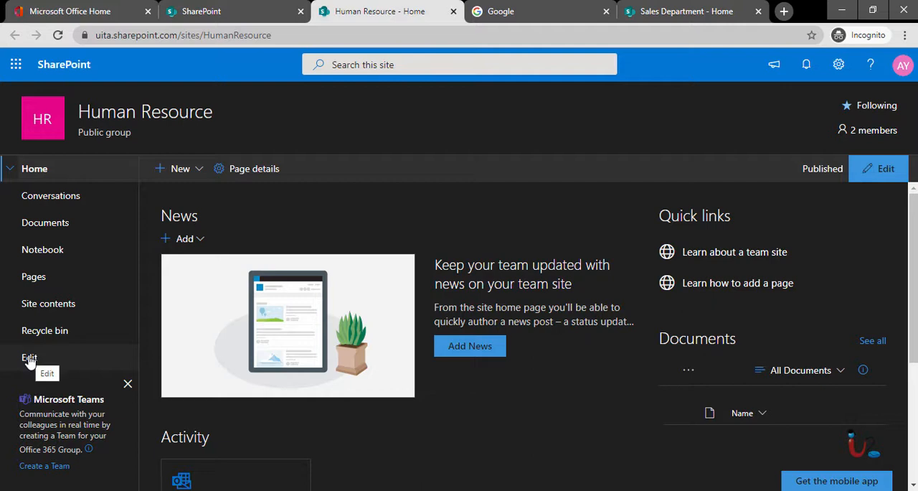
Promote the Google sub link under Home to a top-level link and save the Human Resource navigation.
left_click(29, 358)
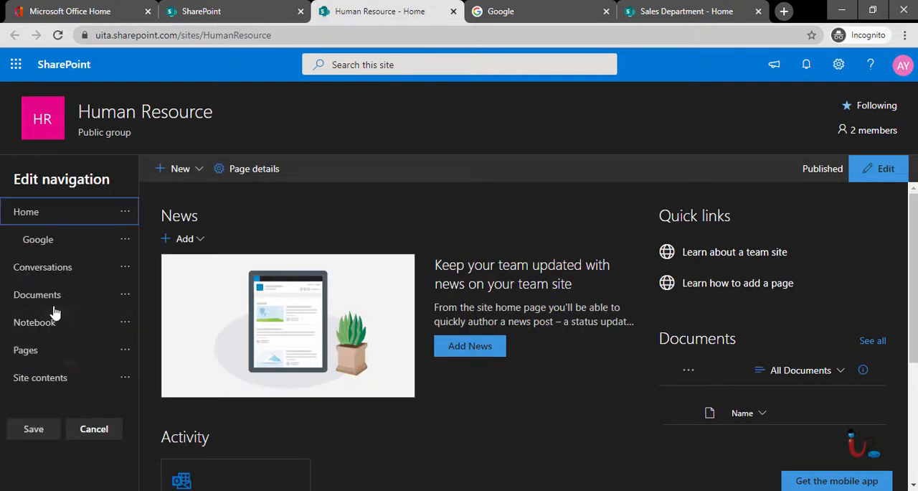
left_click(124, 242)
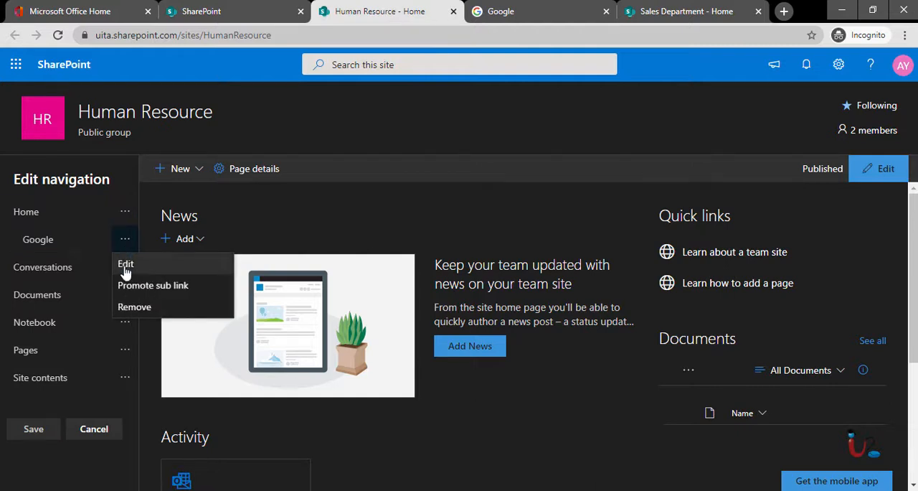
left_click(131, 287)
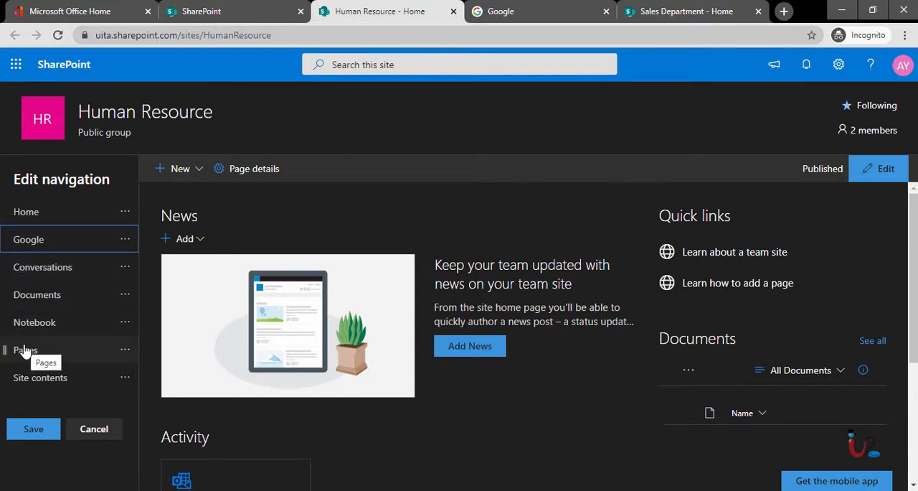
left_click(22, 433)
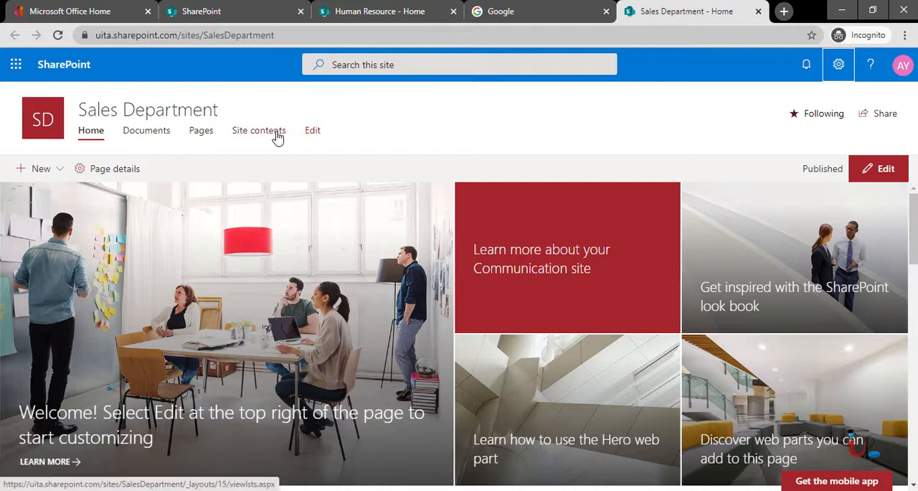
Start a new entry below Site contents in the Sales Department site navigation and set its type to Label.
left_click(314, 132)
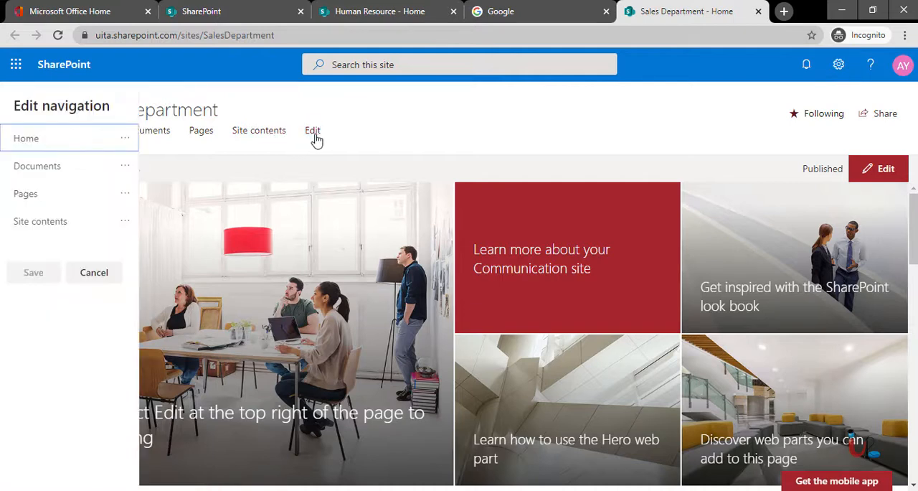
mouse_move(63, 242)
left_click(125, 138)
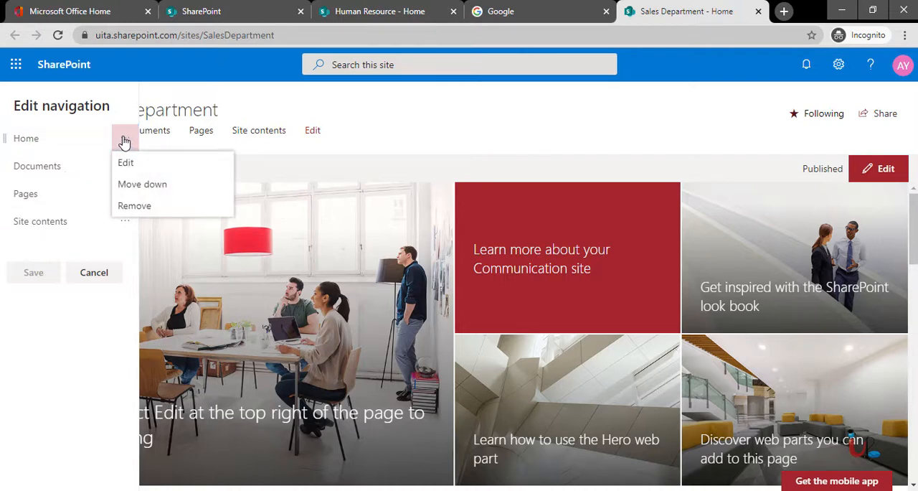
left_click(69, 235)
left_click(69, 235)
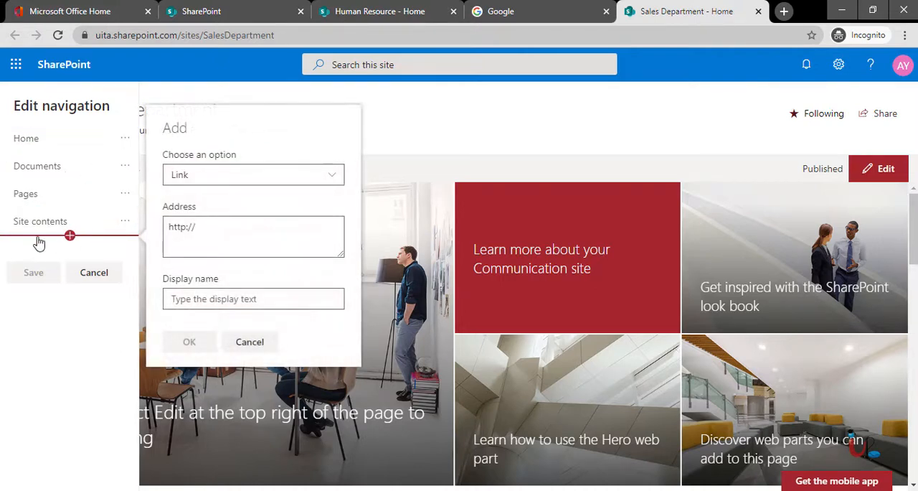
left_click(236, 179)
left_click(237, 180)
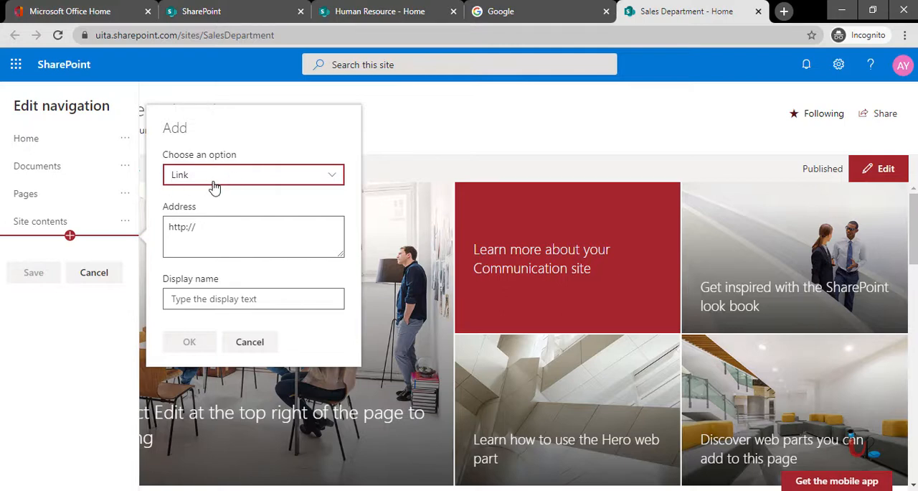
left_click(213, 187)
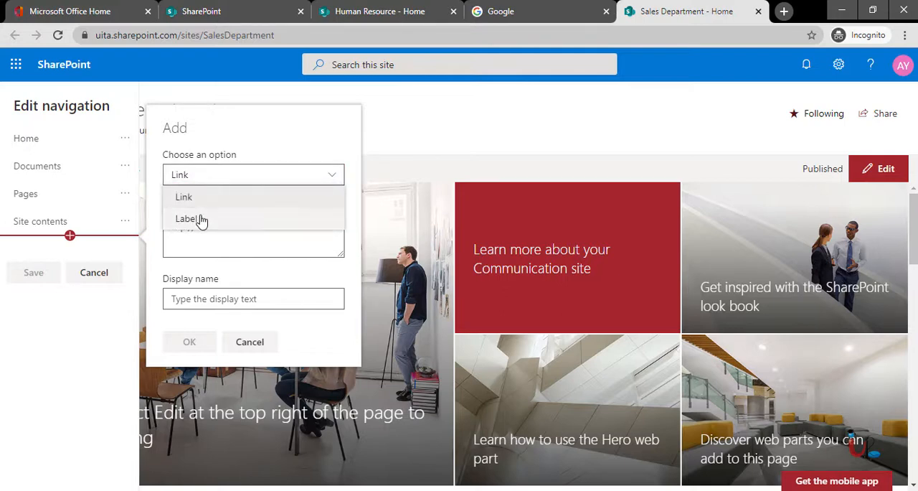
left_click(199, 218)
Set the new label's display name to Company Policies, add it and save the Sales Department navigation.
left_click(198, 301)
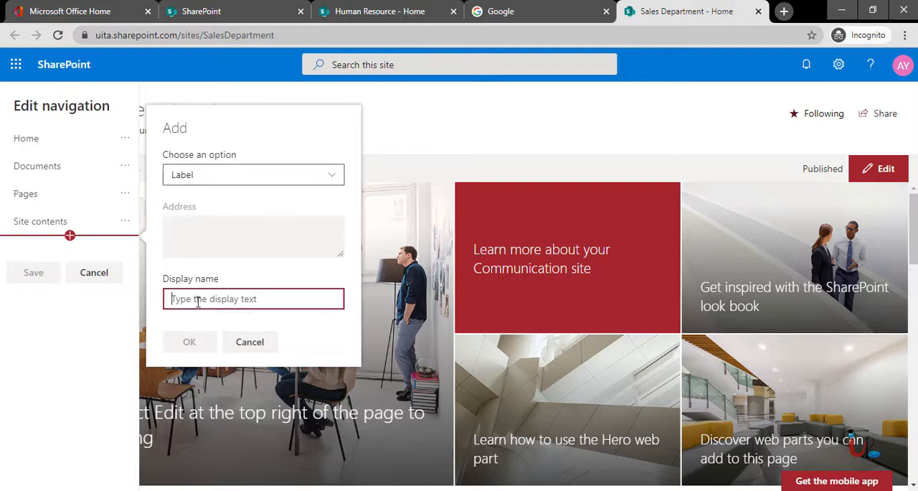
type("Polic")
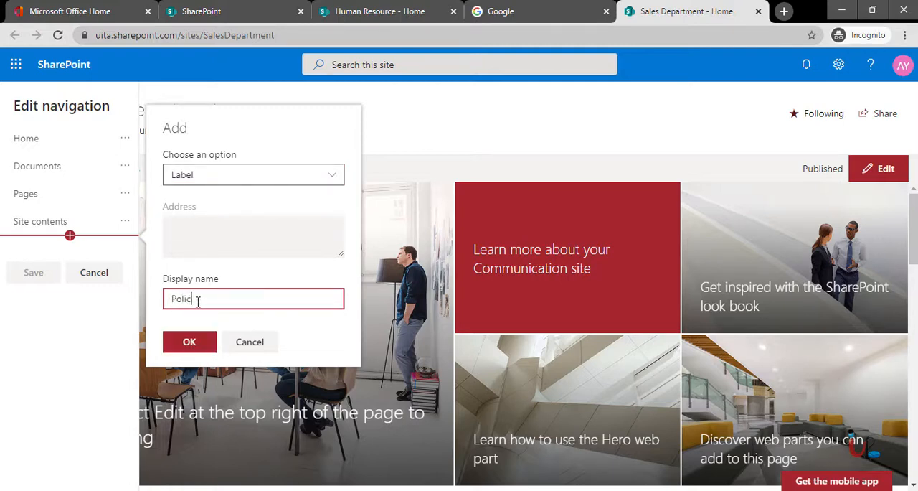
key("BackSpace")
key("BackSpace")
key("BackSpace")
key("BackSpace")
key("BackSpace")
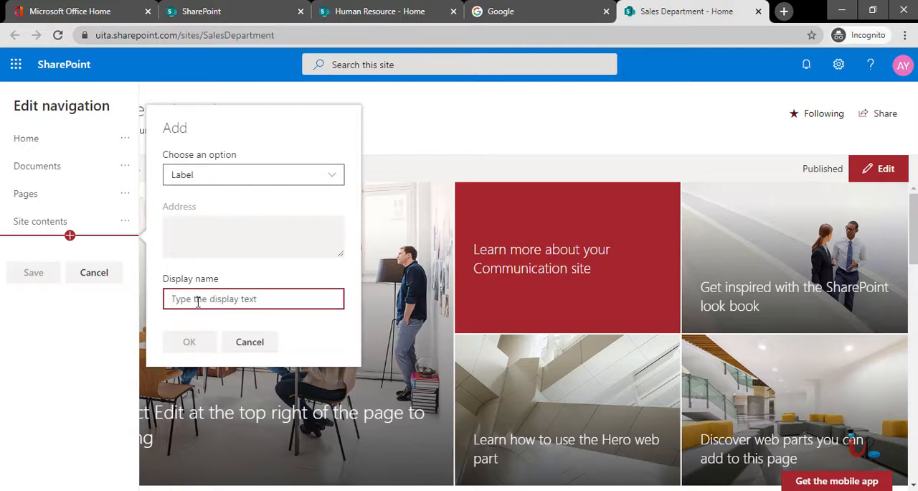
type("Company Policies")
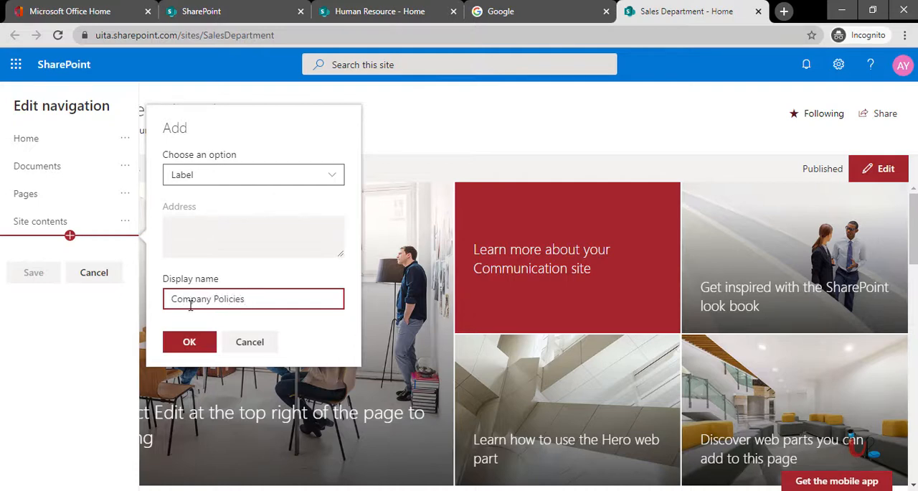
left_click(187, 349)
left_click(33, 302)
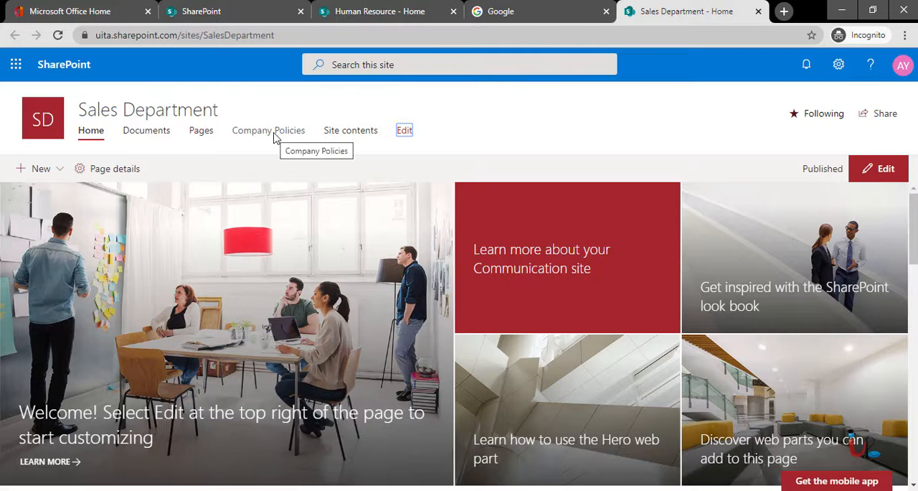
Start a new entry between Company Policies and Site contents in the Sales Department site navigation and set its type to Label.
left_click(404, 132)
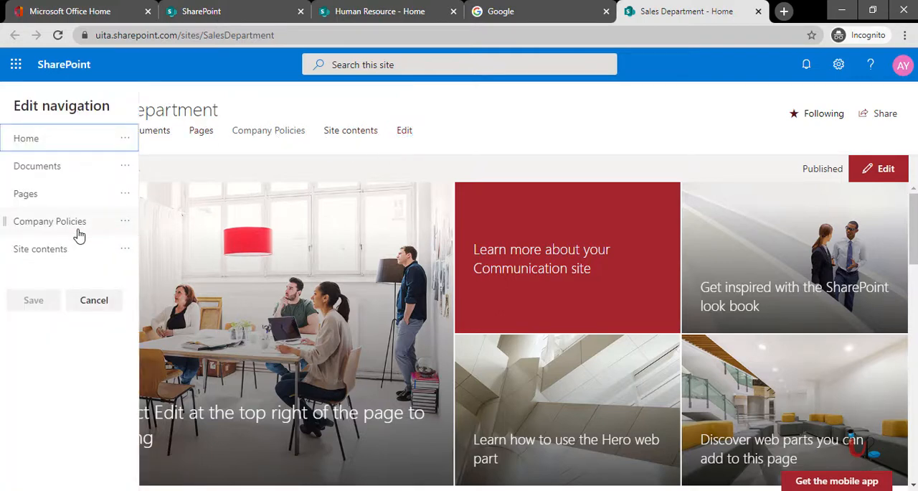
mouse_move(70, 239)
left_click(71, 237)
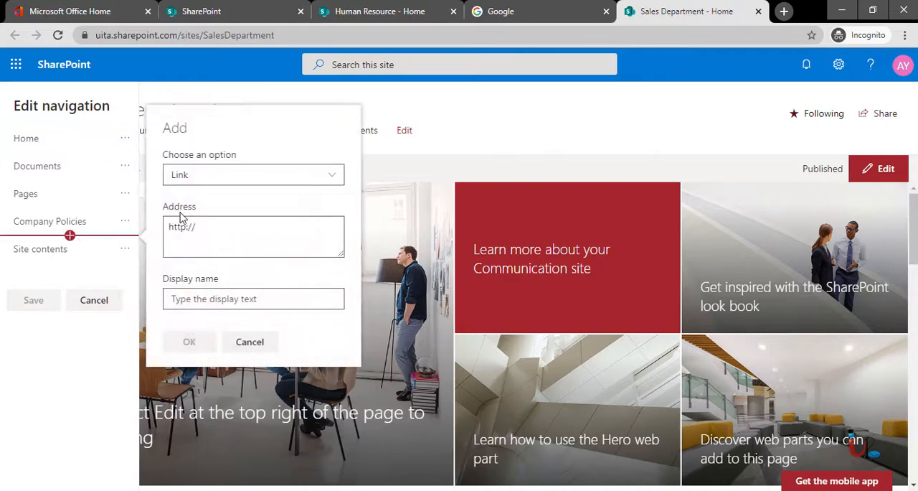
left_click(211, 236)
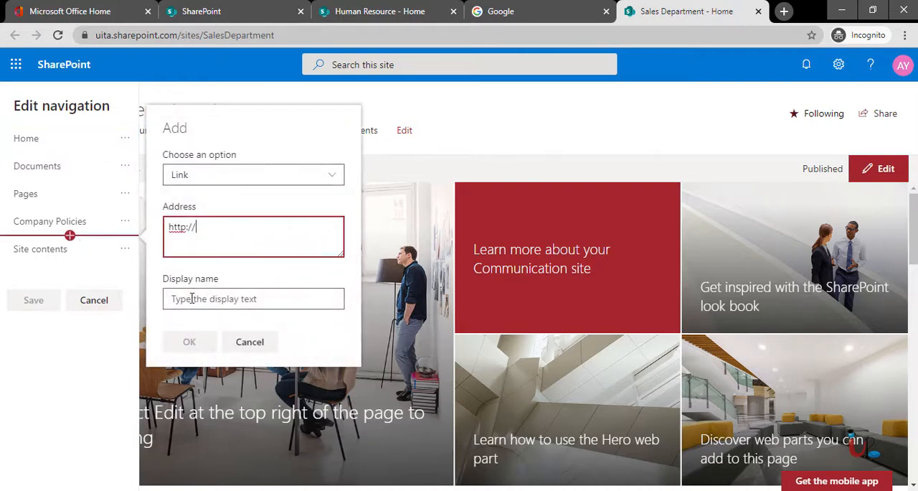
left_click(205, 180)
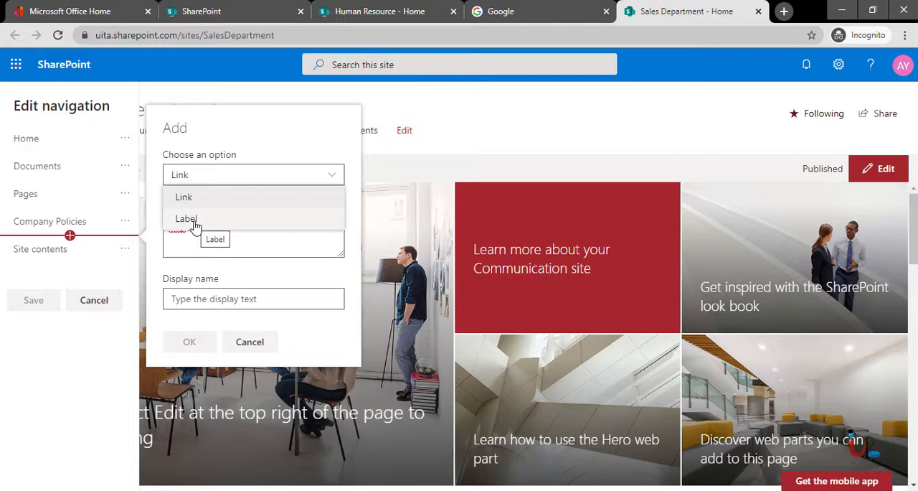
left_click(188, 219)
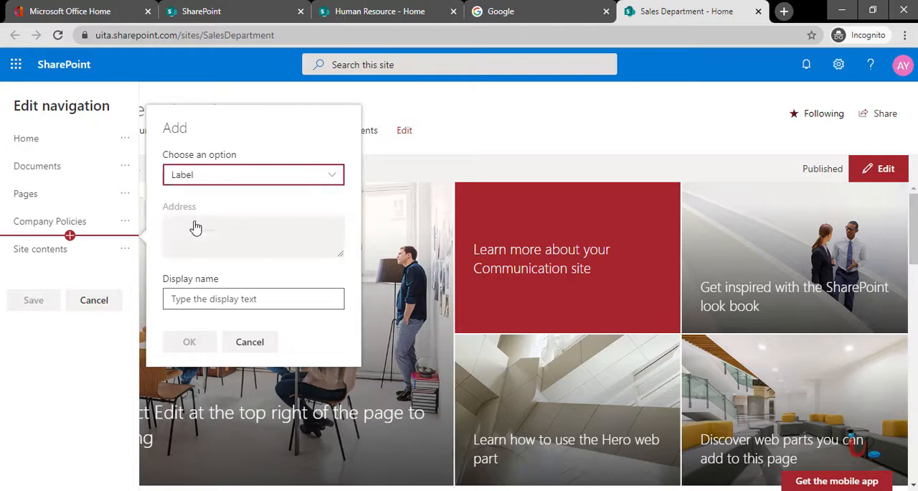
Set the new label's display name to Admin Policy and add it to the navigation.
left_click(197, 299)
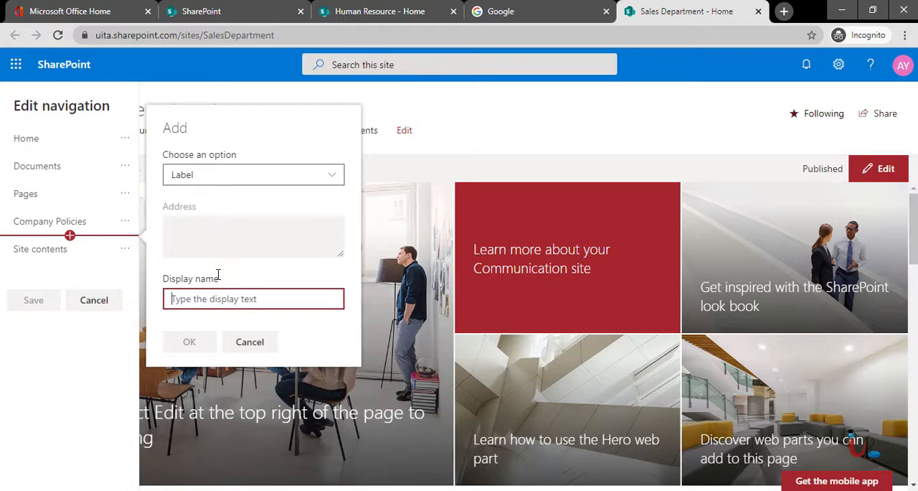
type("H")
key("BackSpace")
type("Admin ")
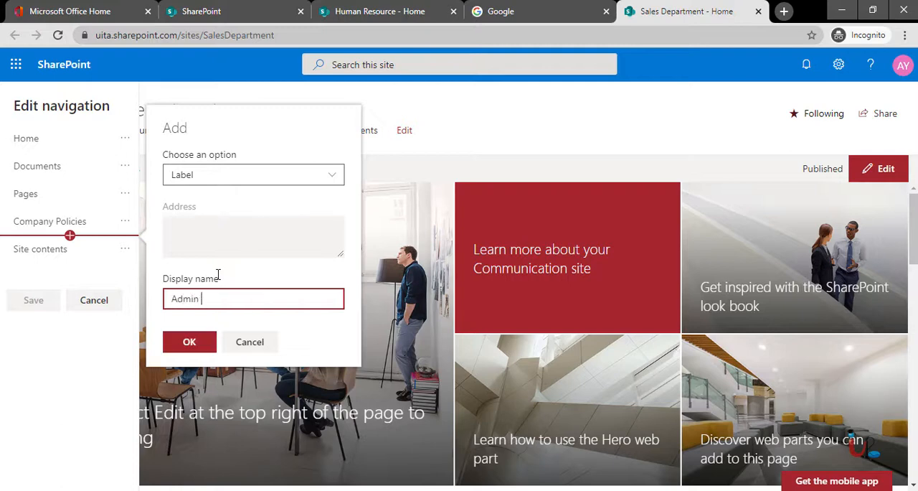
type("Policy")
left_click(189, 341)
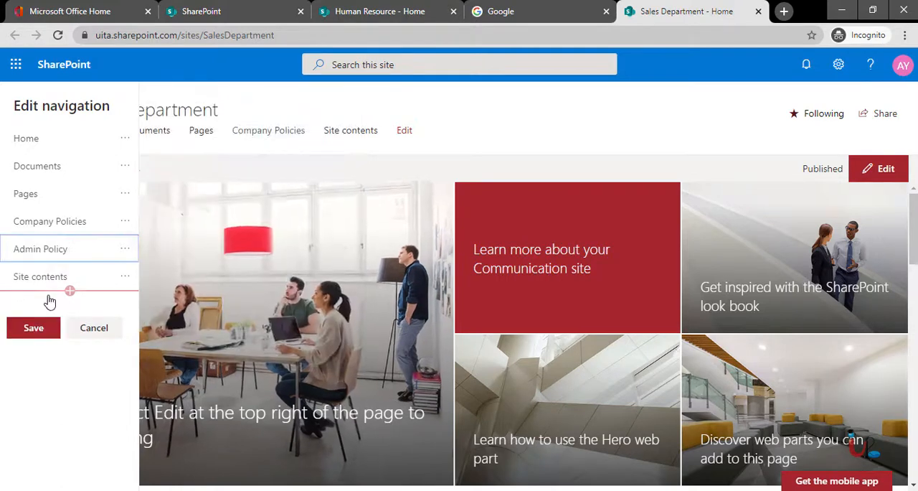
Make Admin Policy a sub link of Company Policies, save the Sales Department navigation and expand Company Policies.
left_click(125, 253)
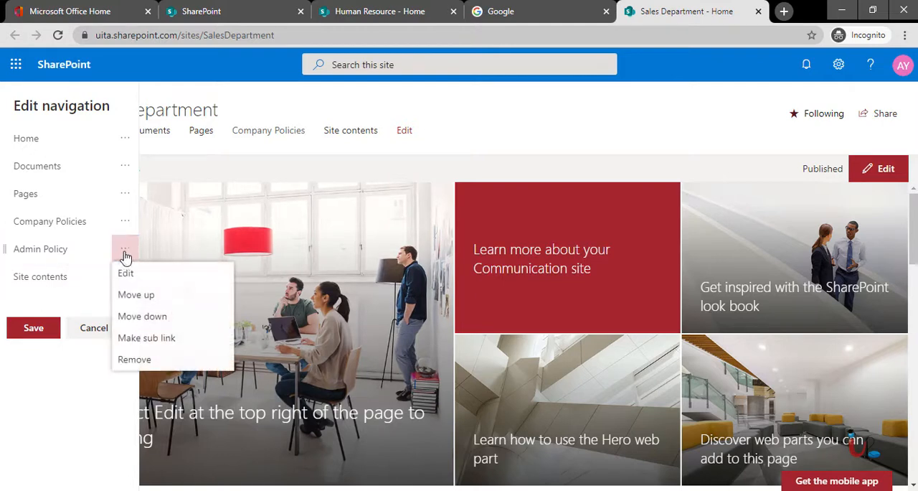
left_click(147, 340)
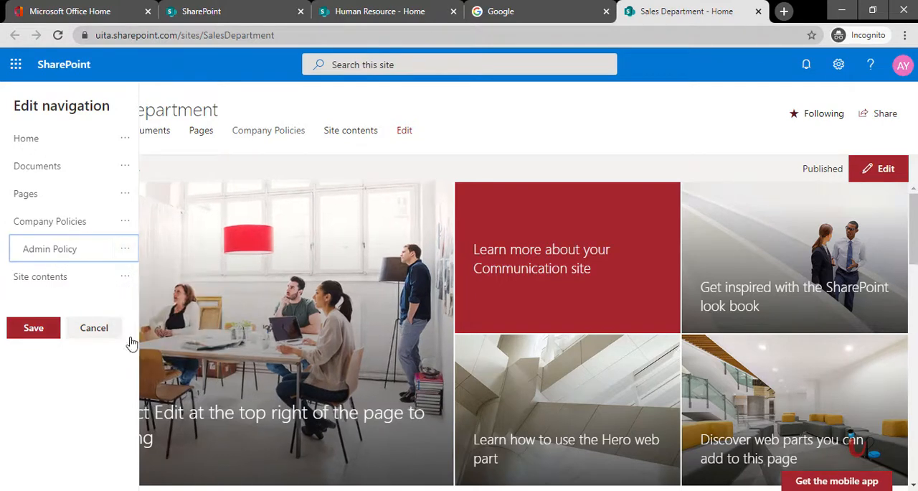
left_click(28, 330)
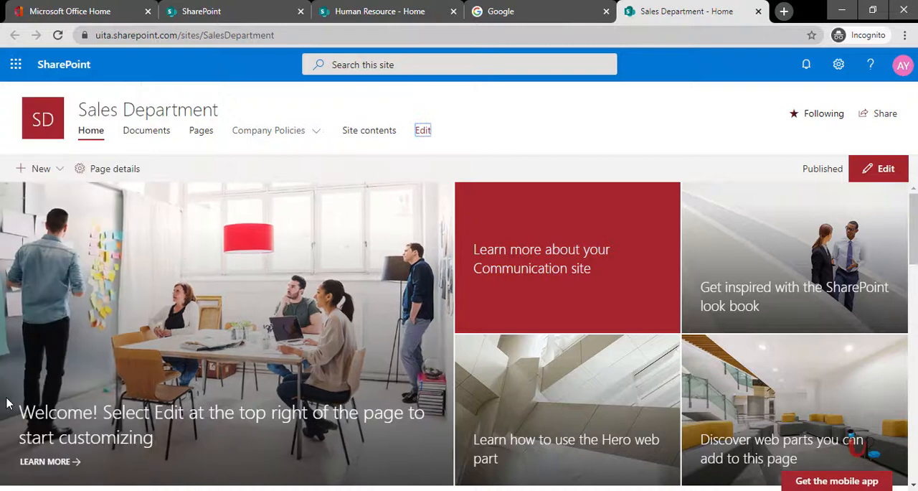
left_click(320, 136)
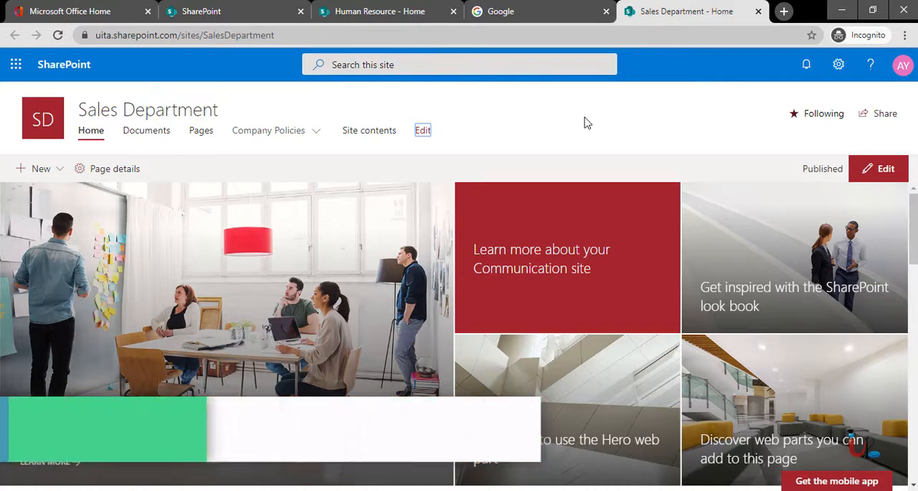
Open the Sales Department header look options, compare the Standard and Compact layouts, and choose Compact.
left_click(837, 64)
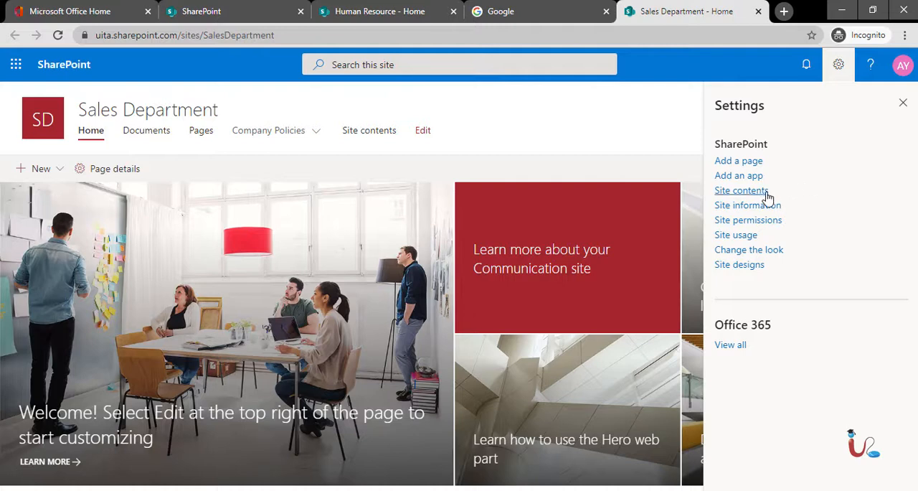
left_click(756, 251)
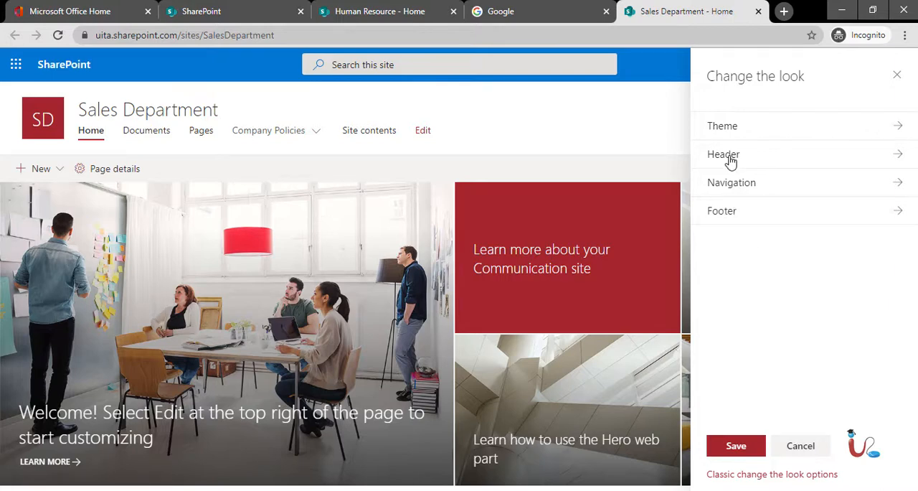
left_click(725, 155)
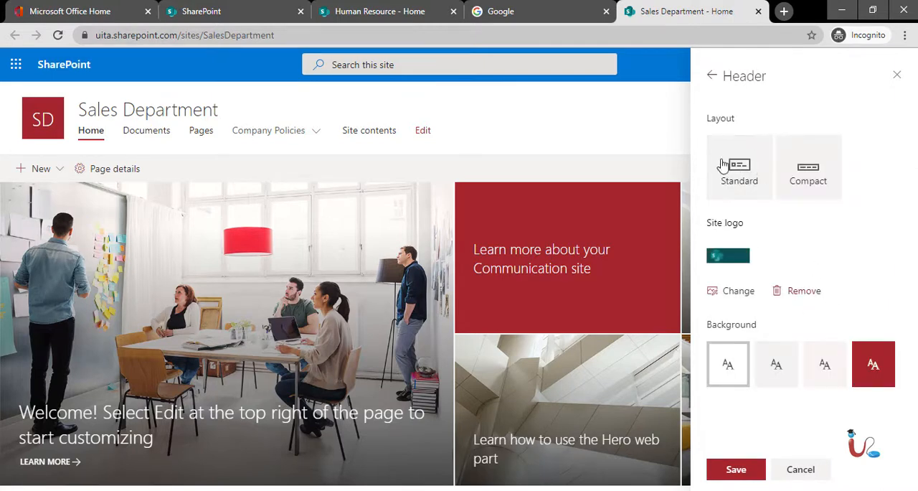
left_click(763, 153)
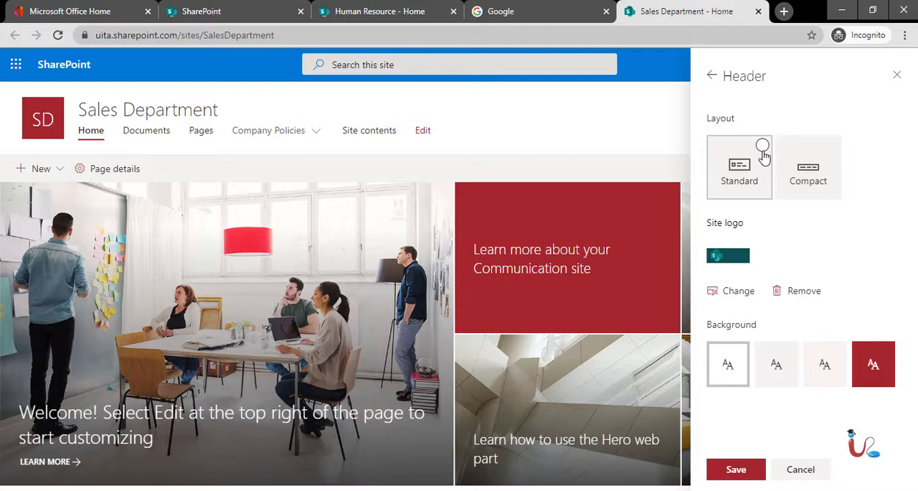
left_click(832, 147)
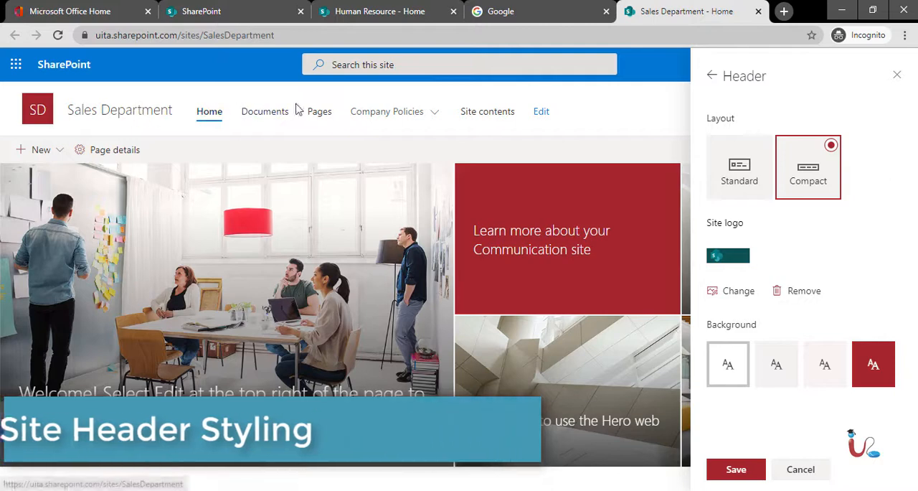
left_click(762, 147)
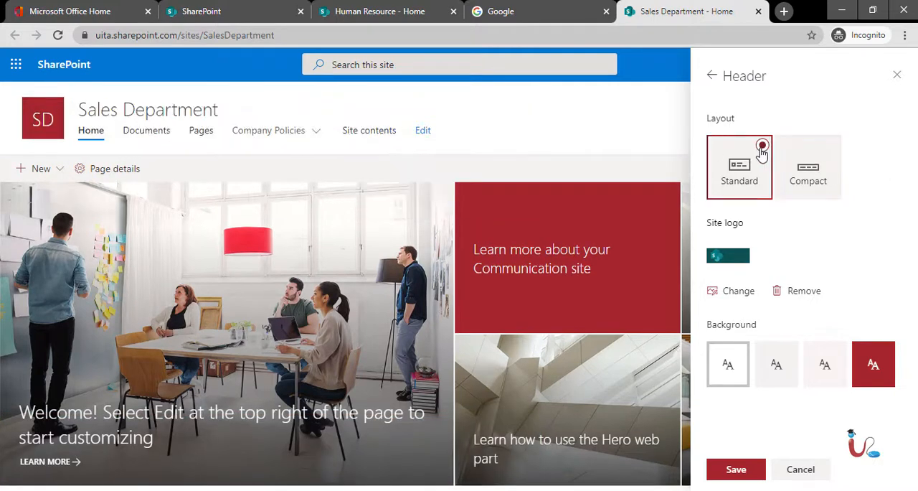
left_click(830, 147)
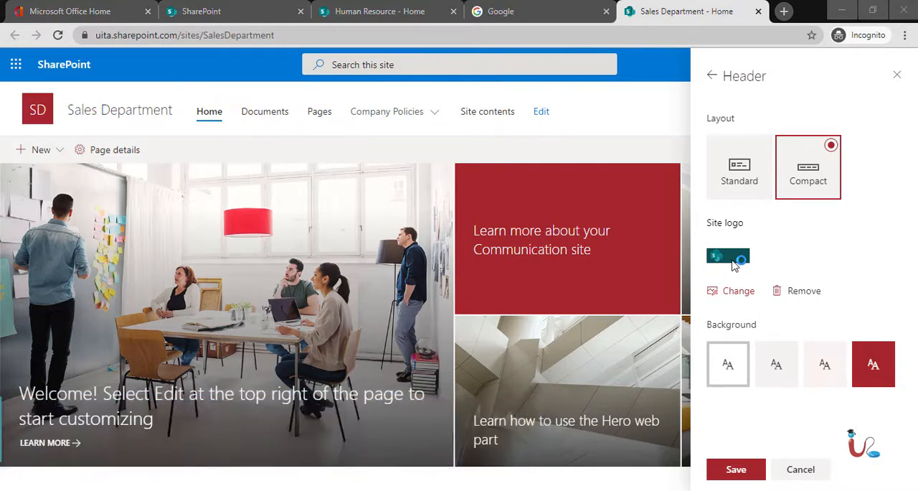
Replace the site logo with unnamed.png from the Module 02 folder, preview it in the Standard layout and return to Compact.
left_click(733, 263)
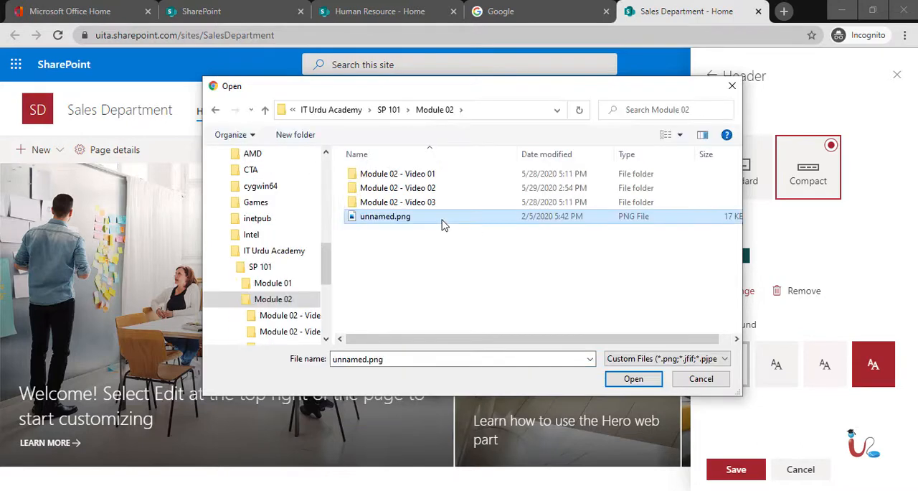
double_click(370, 221)
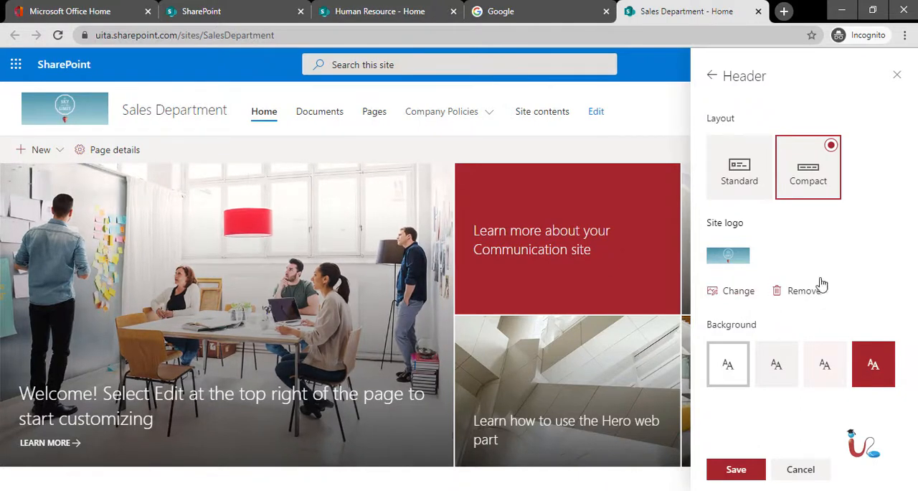
left_click(761, 177)
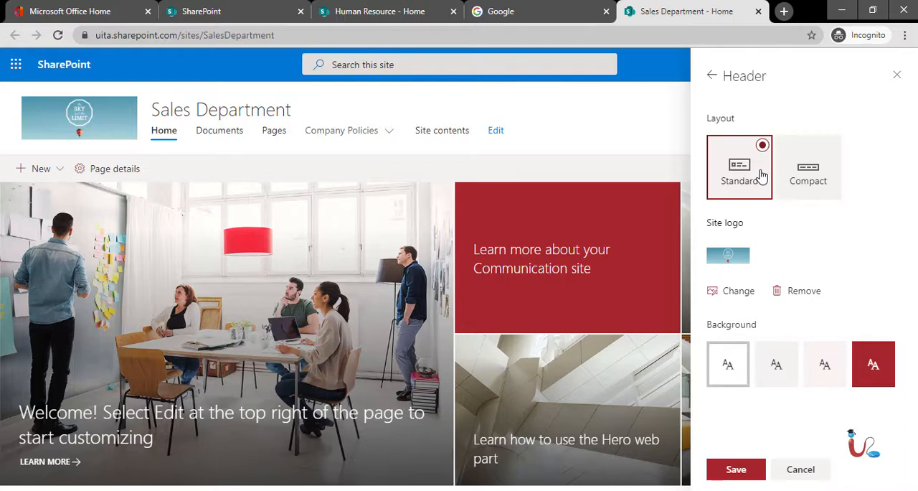
left_click(816, 180)
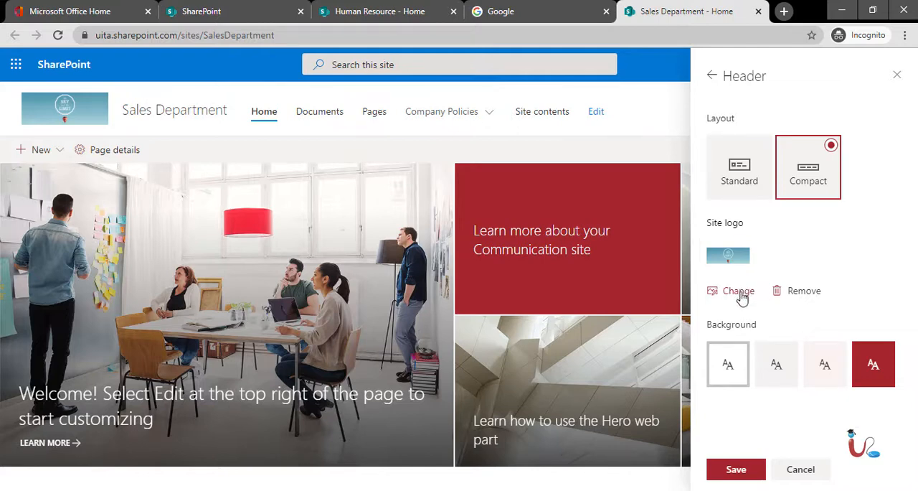
Try the header background options, choose the third, lightly tinted one and save the header changes.
left_click(780, 367)
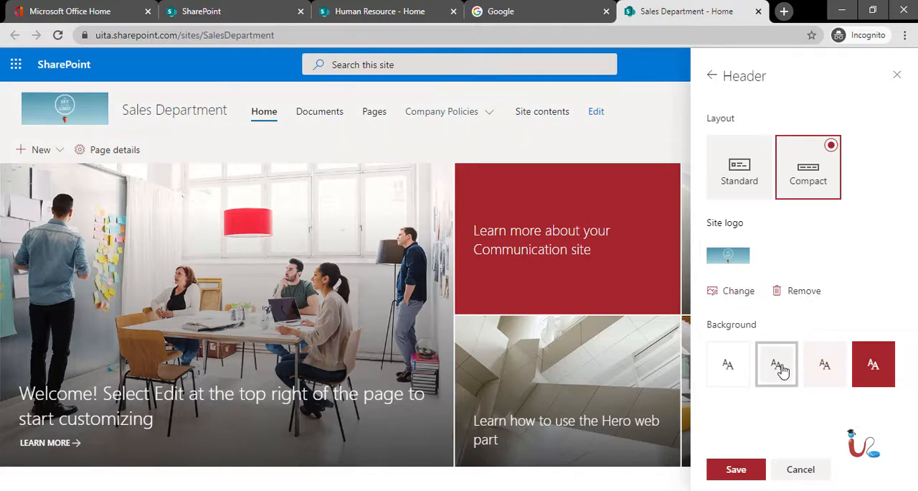
left_click(729, 376)
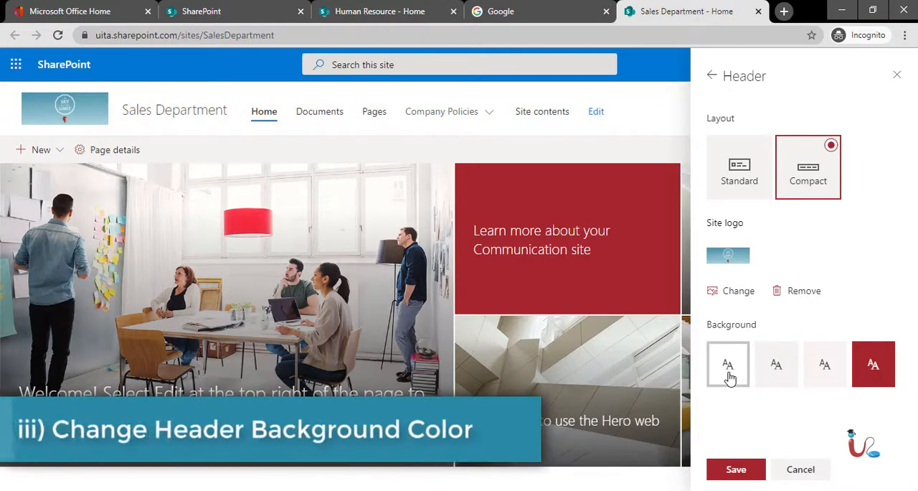
left_click(824, 383)
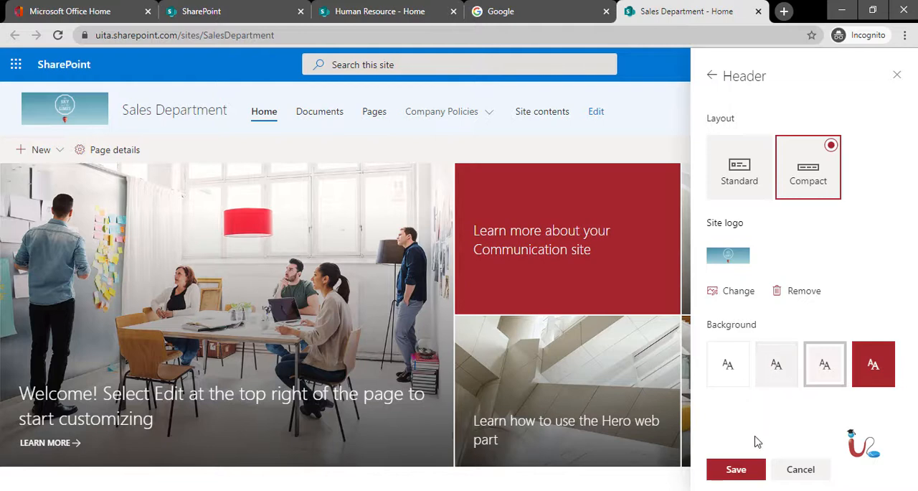
left_click(735, 470)
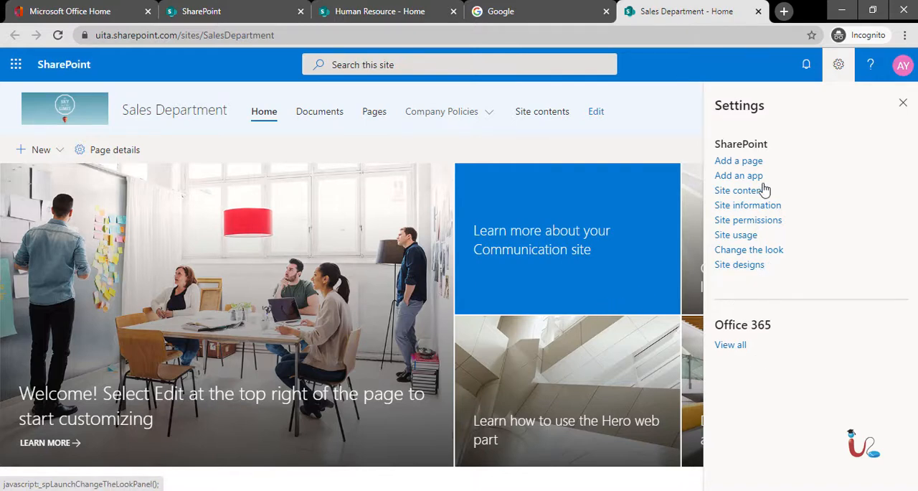
Close the settings and look through the Sales Department home page down to its footer.
left_click(903, 102)
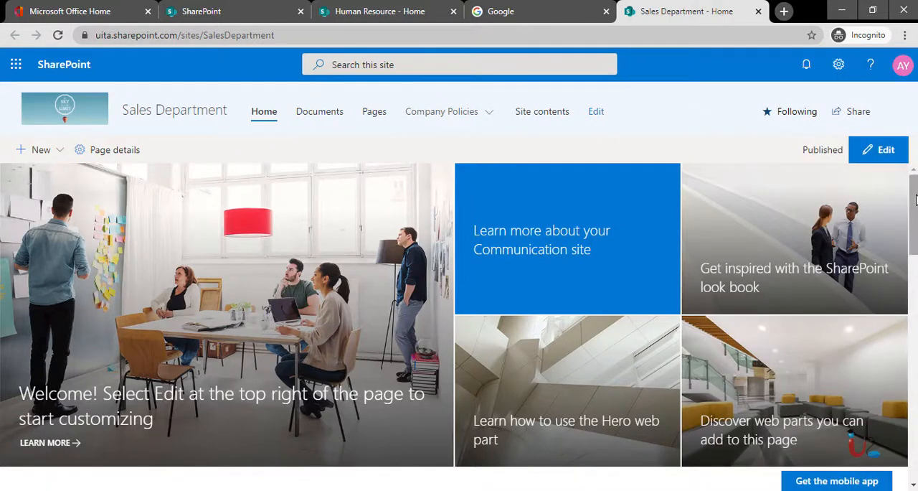
left_click_drag(916, 199, 914, 423)
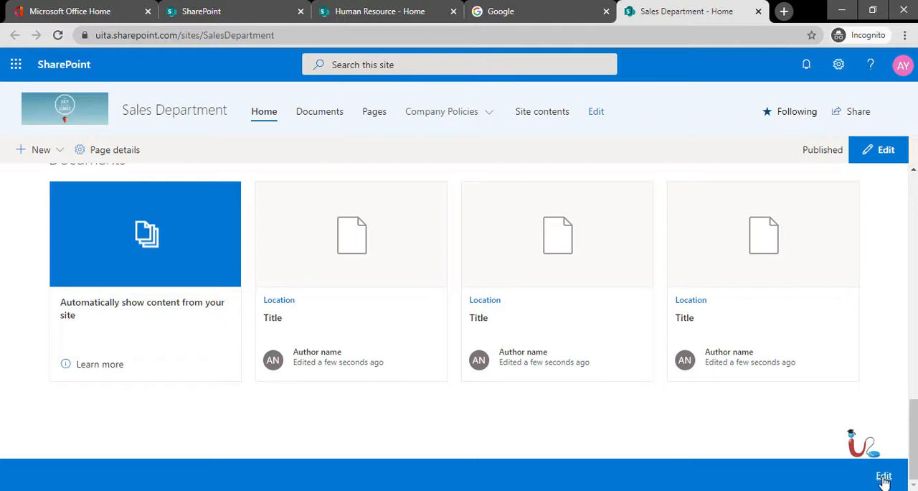
scroll(860, 392, "up", 6)
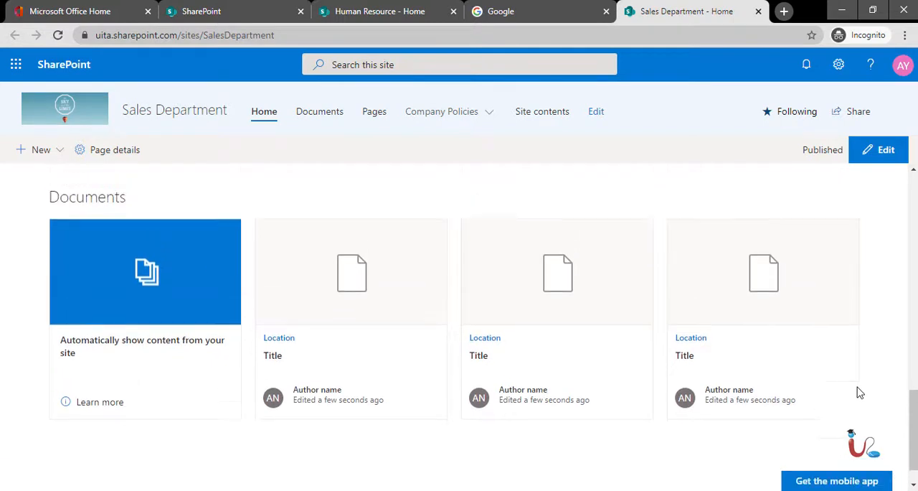
scroll(860, 392, "up", 7)
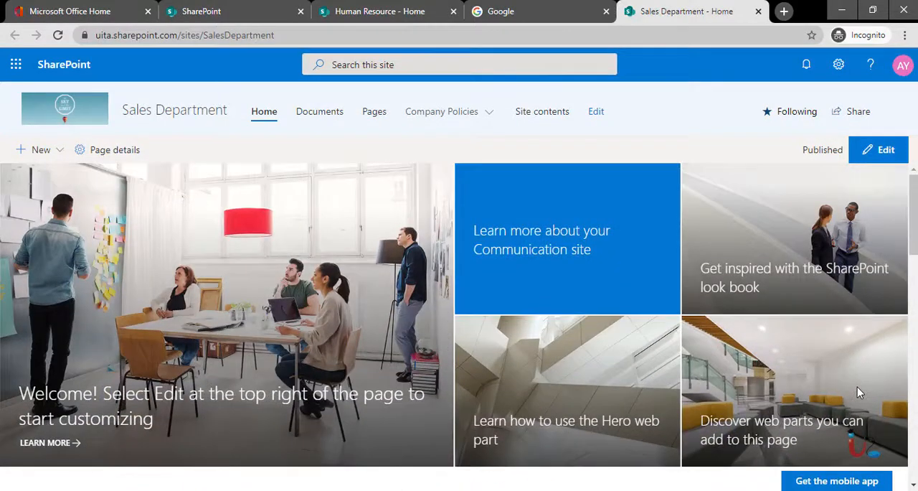
Change the Sales Department site's name to Test Sales in its site information and save.
left_click(846, 77)
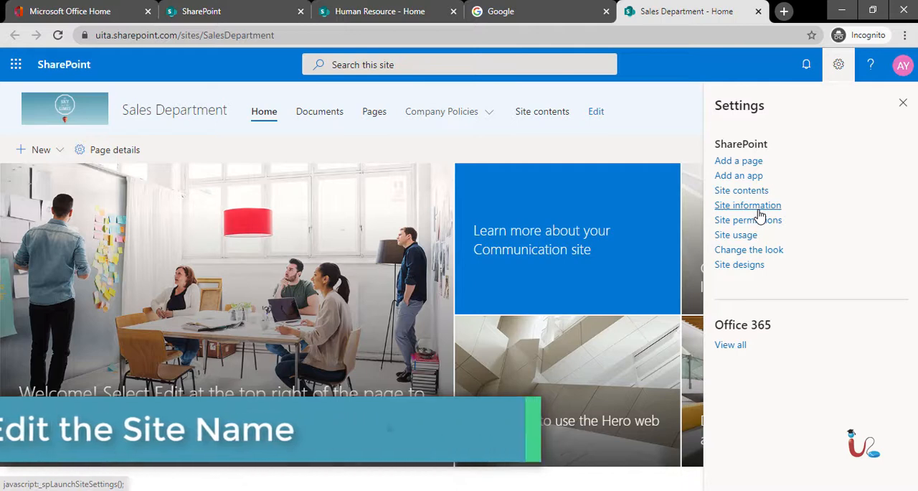
left_click(758, 208)
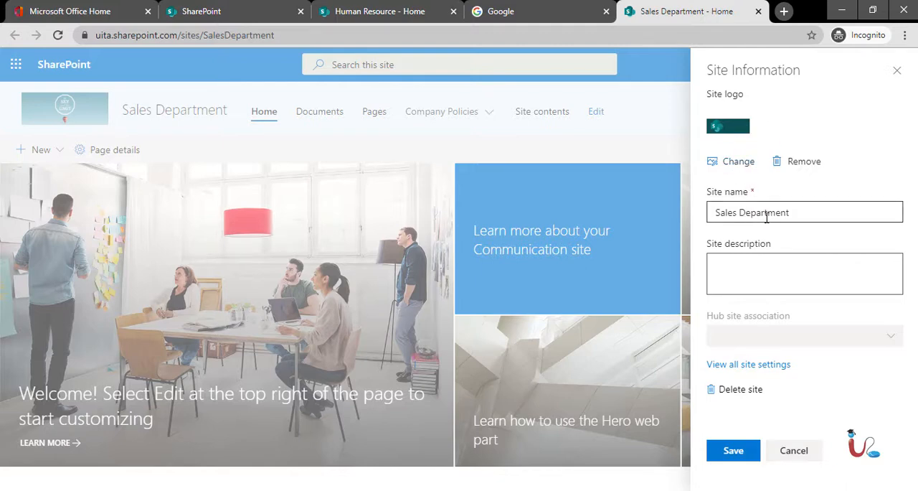
double_click(804, 216)
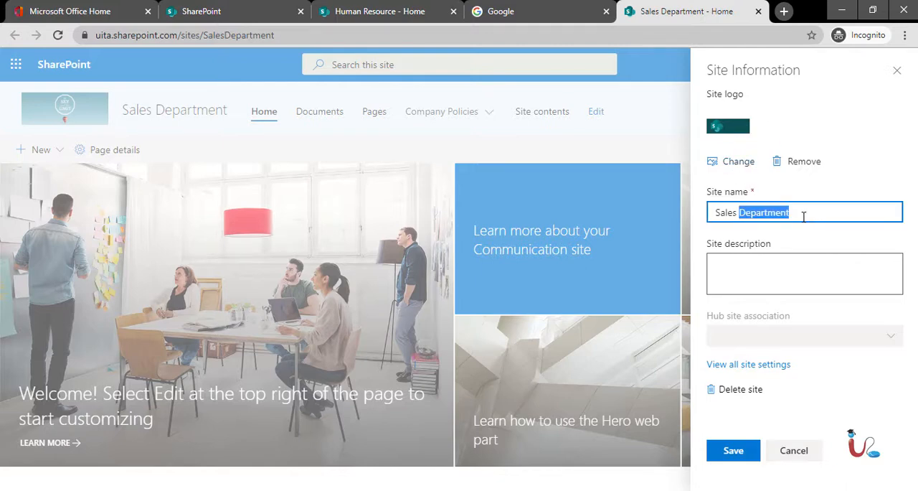
triple_click(803, 216)
type("Test Sales")
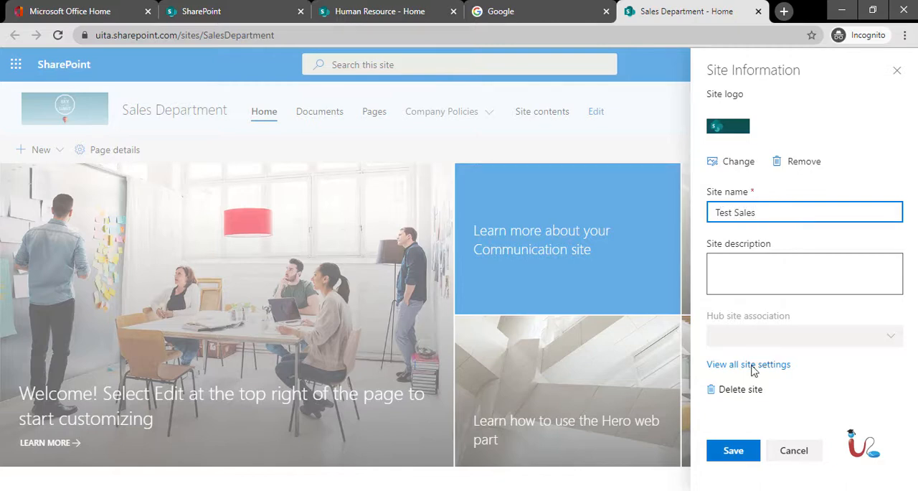
left_click(733, 451)
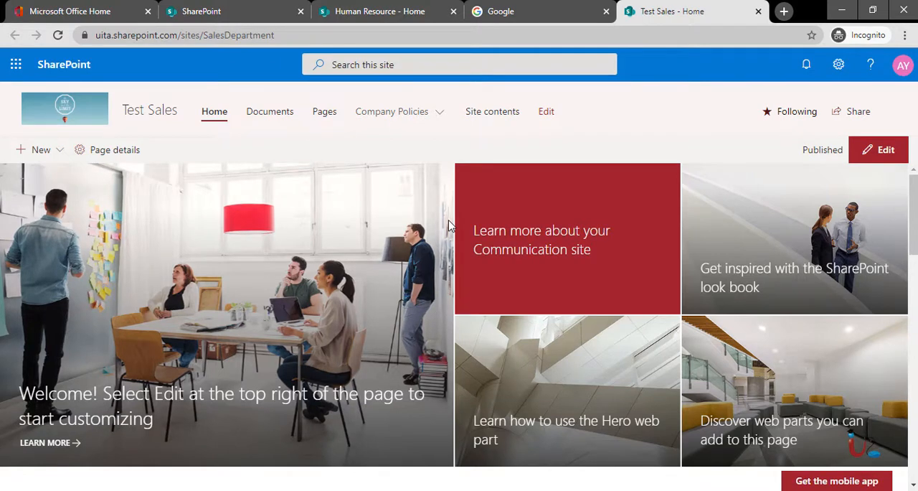
Switch to the Human Resource team site, give its header the second background option and the Compact layout, and save the look.
left_click(411, 14)
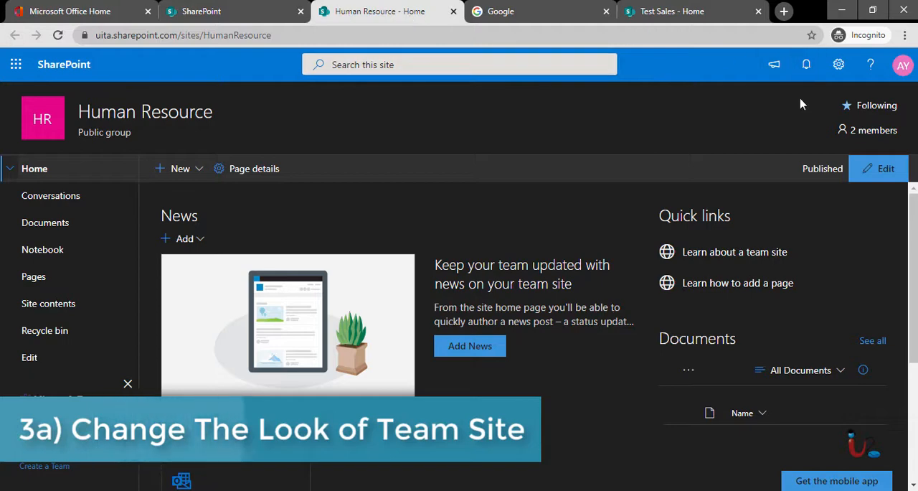
left_click(838, 69)
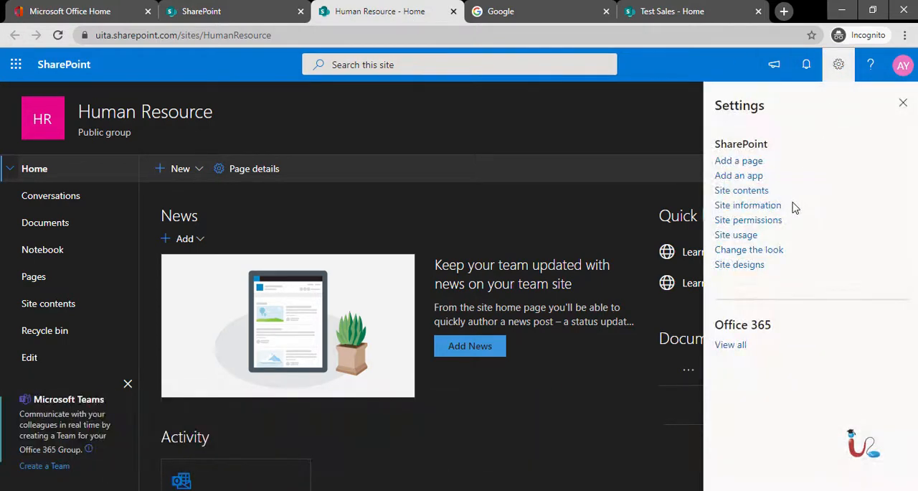
left_click(748, 251)
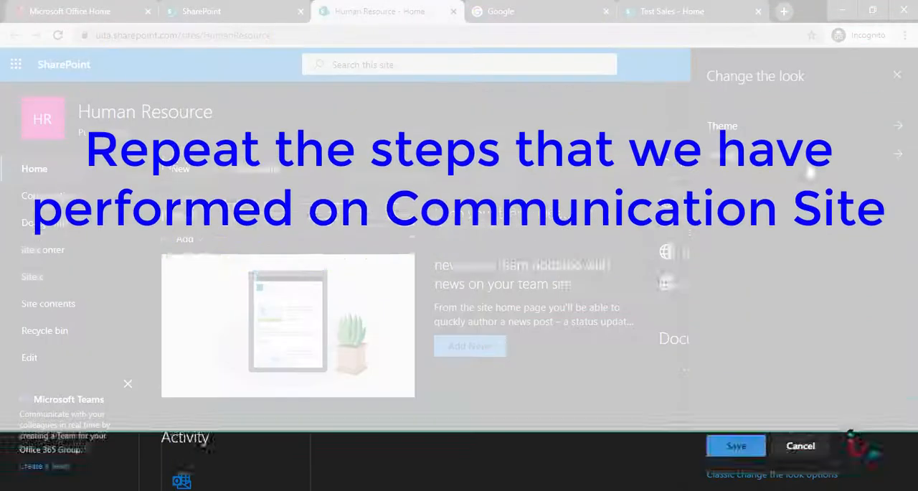
left_click(808, 162)
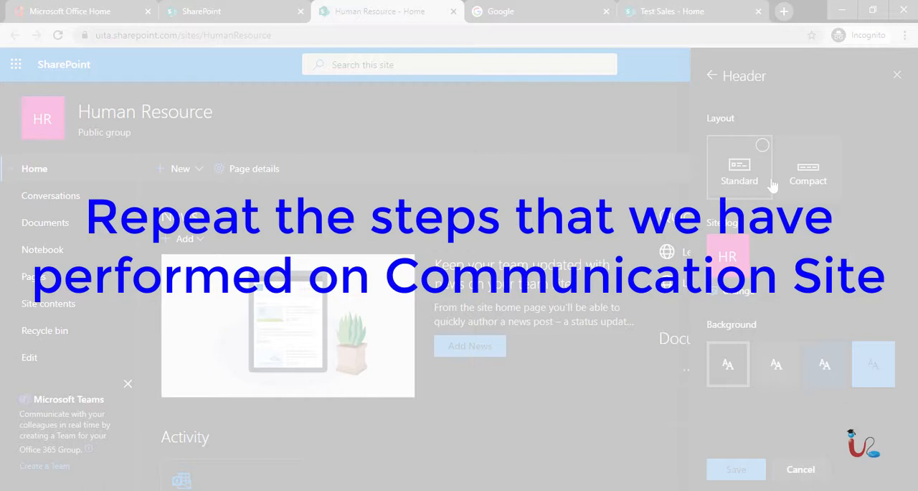
left_click(824, 365)
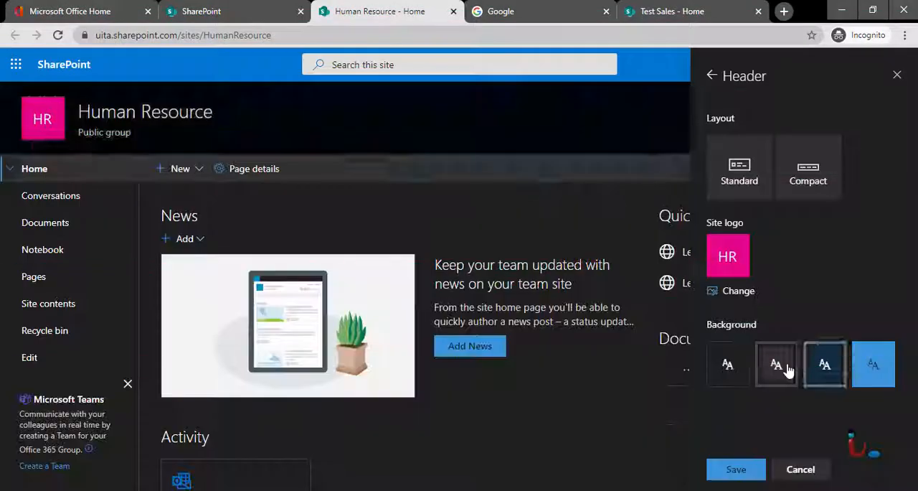
left_click(787, 369)
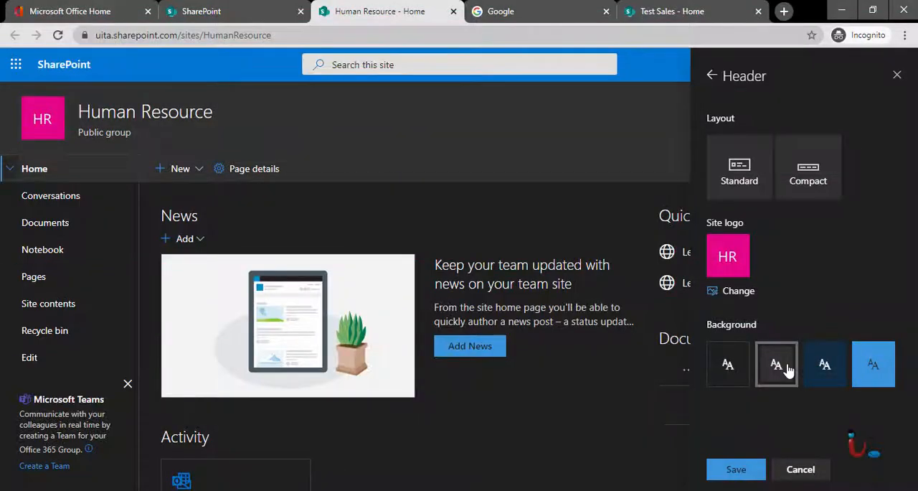
left_click(802, 175)
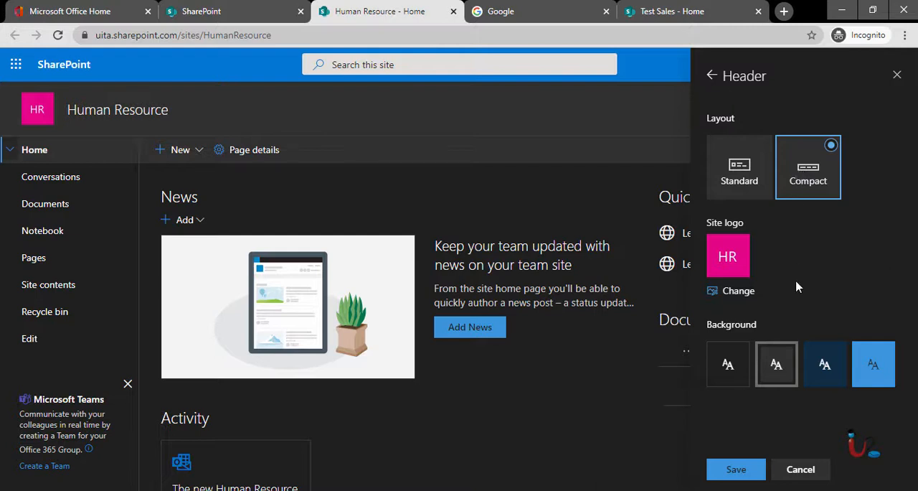
left_click(725, 468)
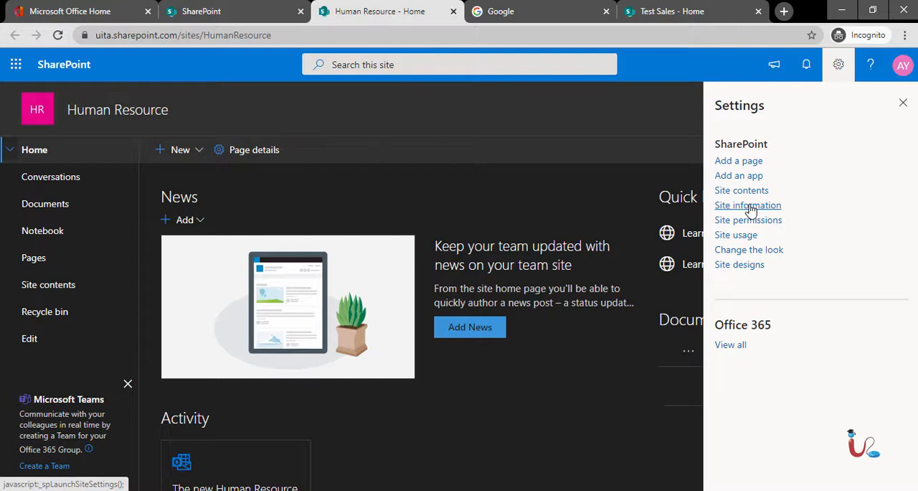
Enter Human Resource Test Site as the team site's name in its site information and look at the privacy options.
left_click(749, 207)
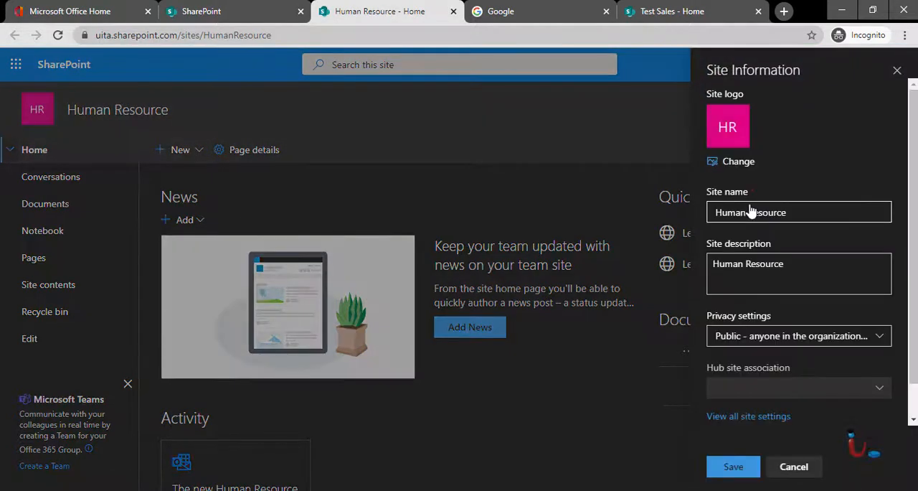
left_click(802, 206)
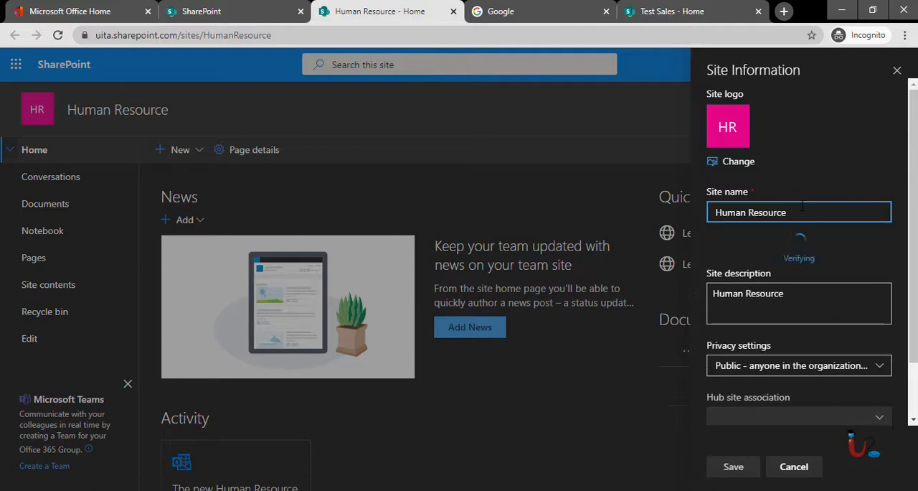
type("T")
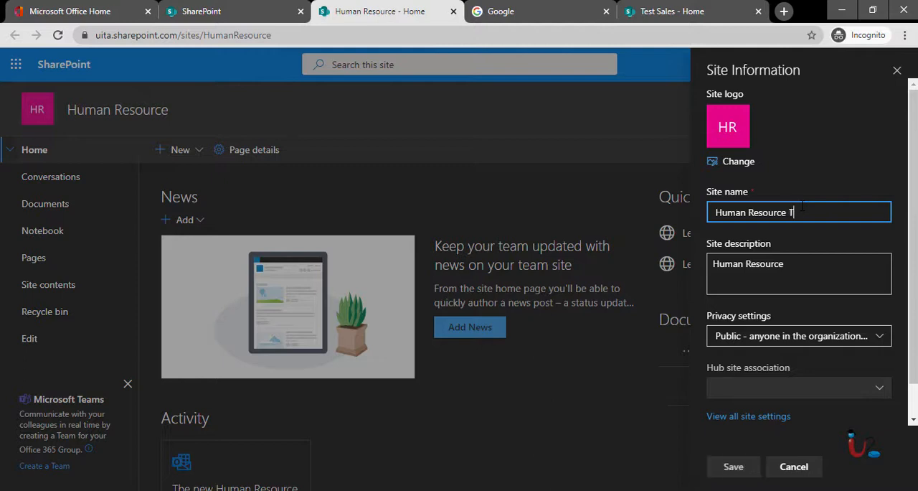
type("est Site")
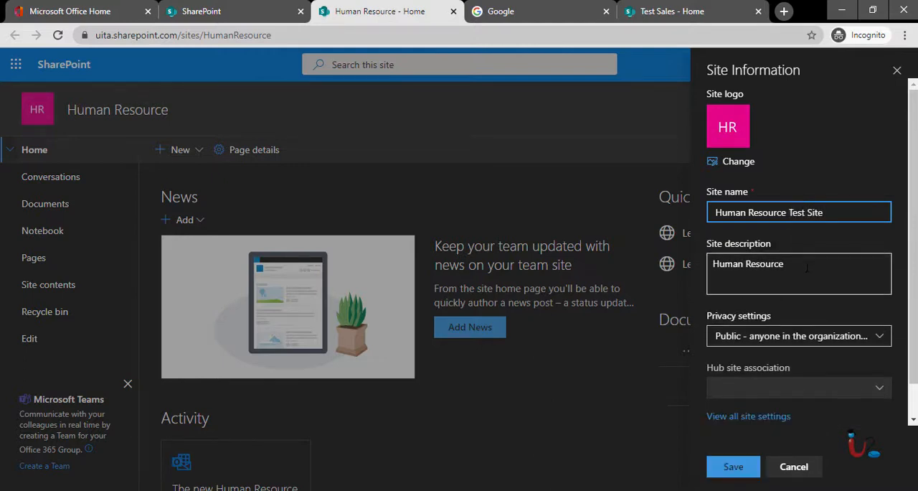
scroll(809, 305, "down", 1)
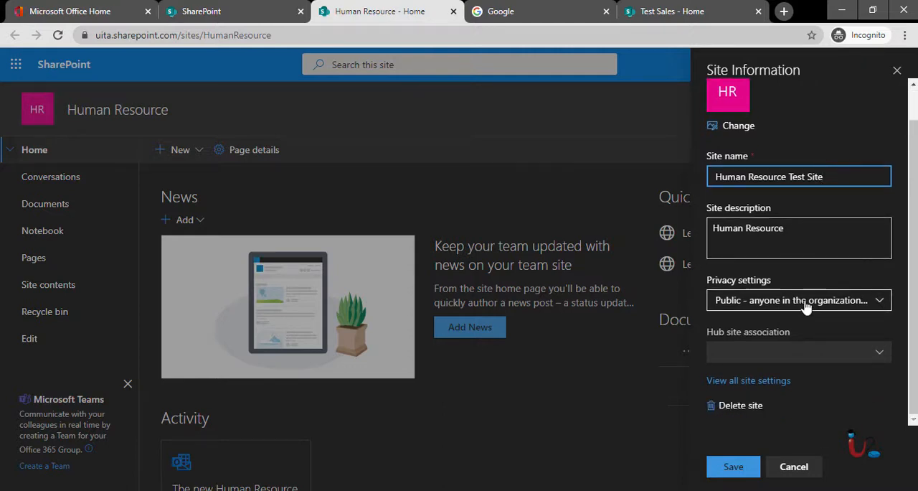
left_click(807, 306)
left_click(811, 304)
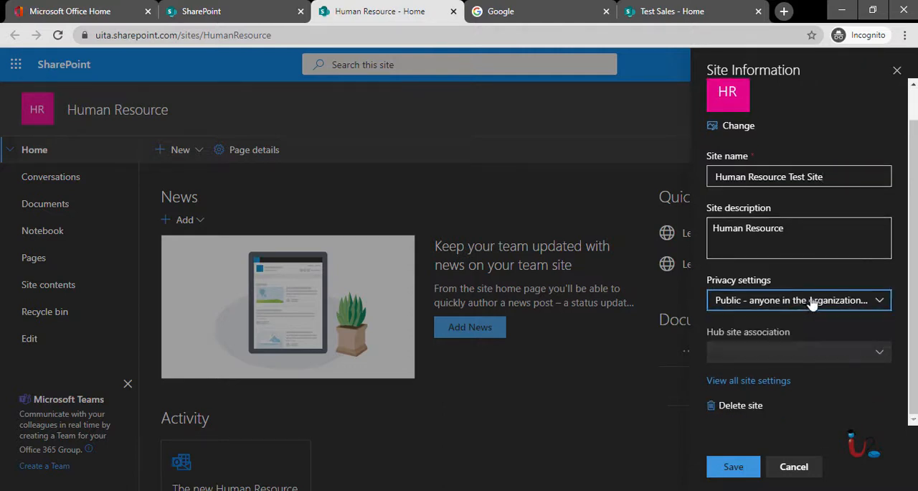